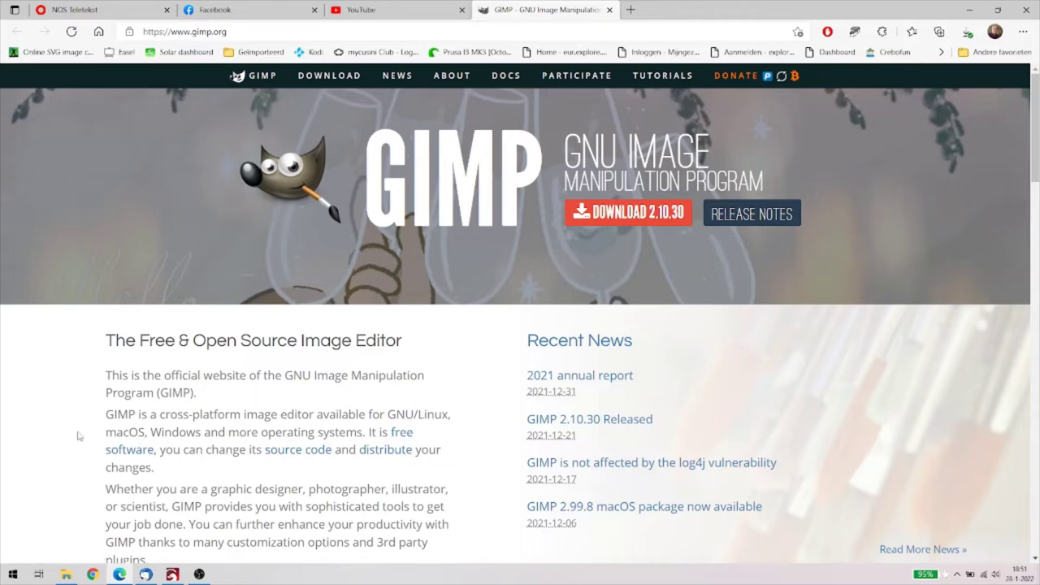
- Launch GIMP 2.10.30 from the installed applications
left_click(13, 574)
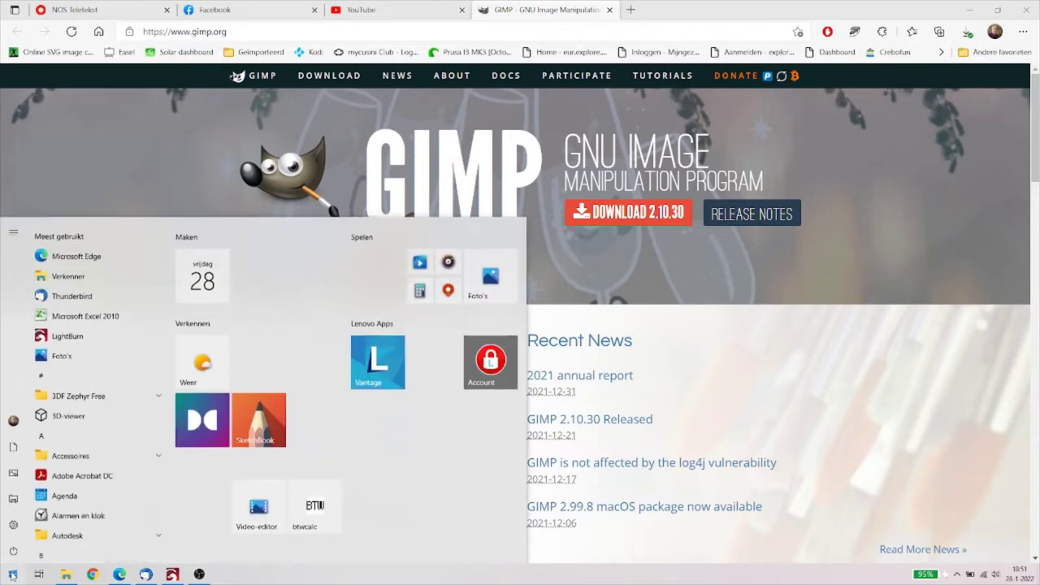
scroll(172, 430, "down", 4)
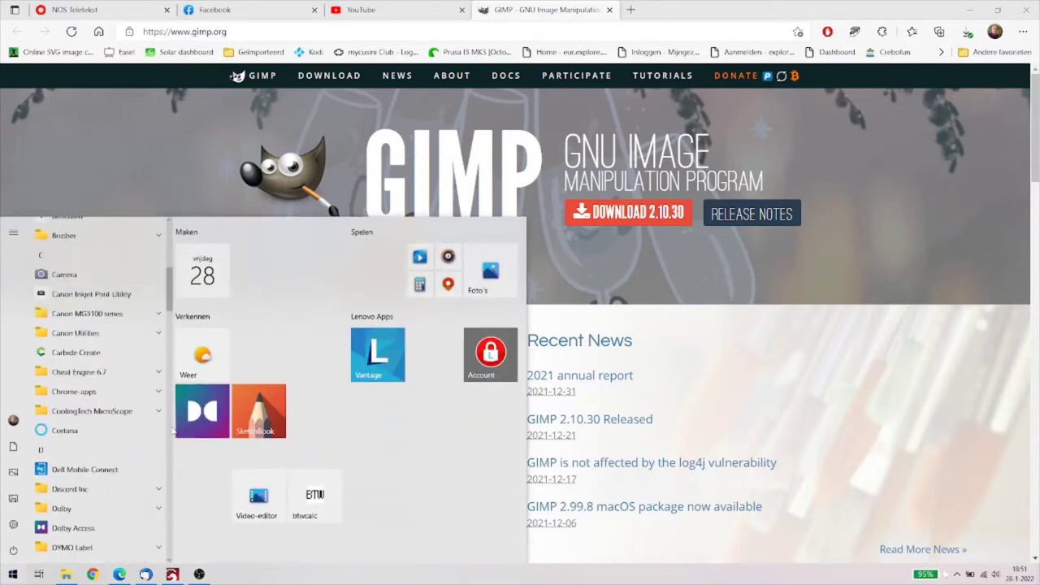
scroll(172, 430, "down", 3)
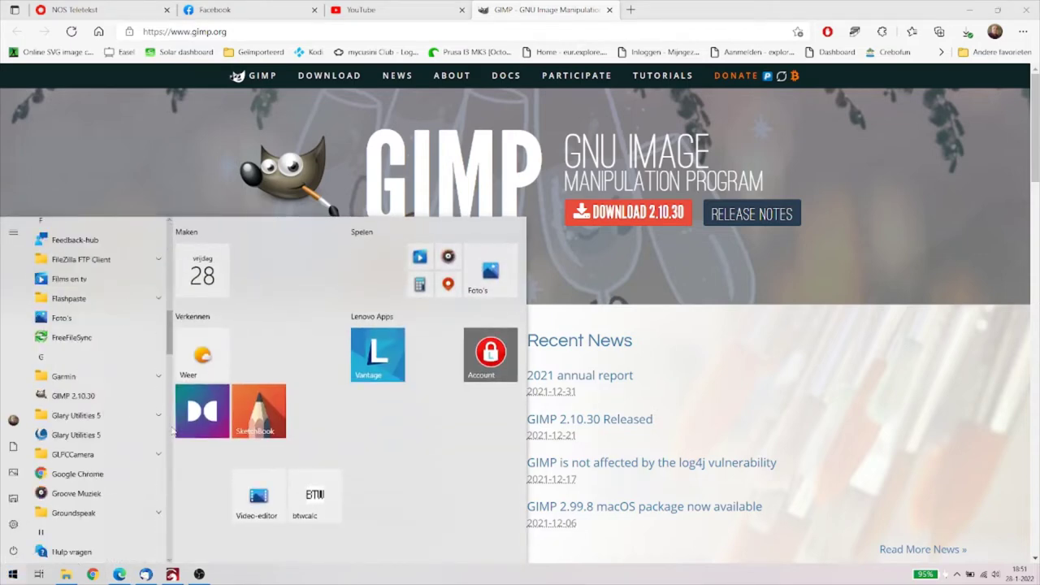
left_click(73, 396)
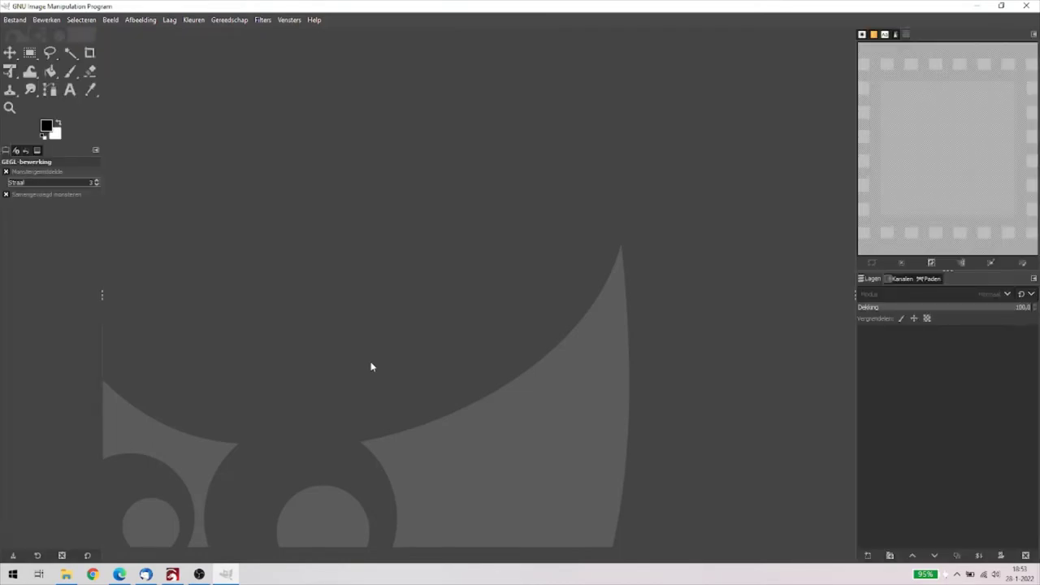
- Open the image foto1.png from the Acryl LED base folder inside Nieuwe map on the desktop
left_click(16, 21)
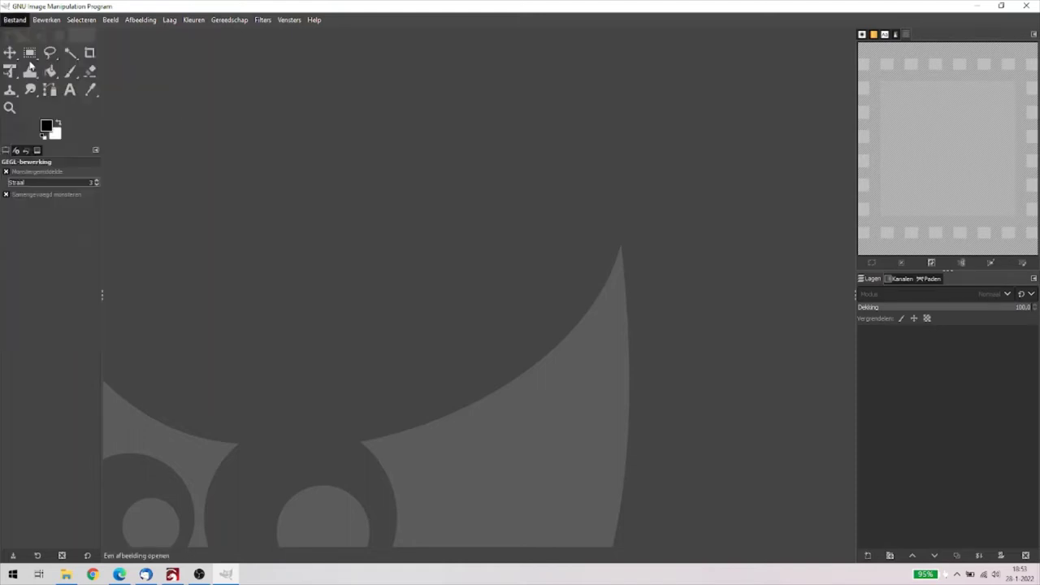
left_click(30, 64)
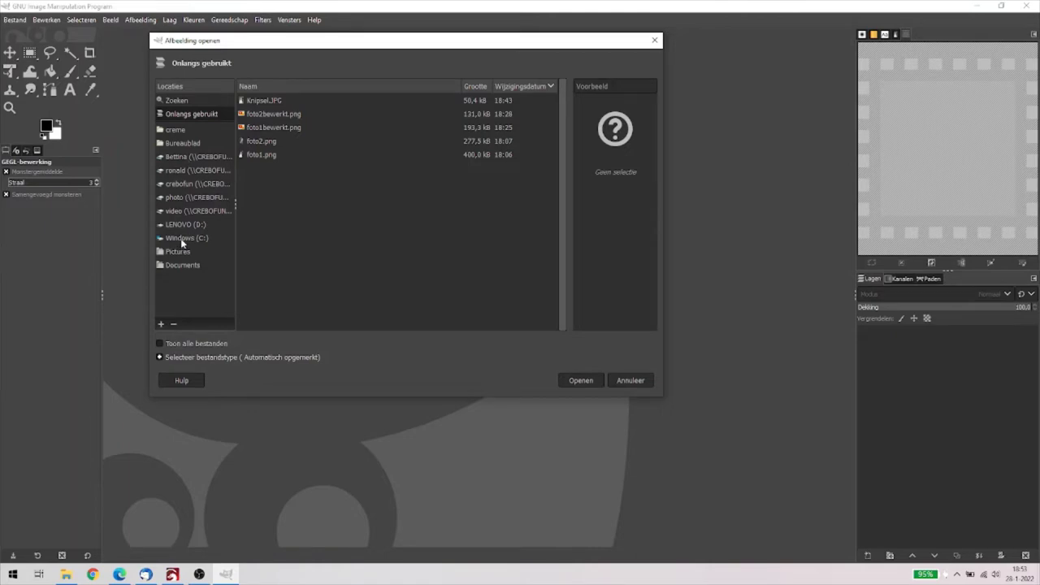
left_click(185, 144)
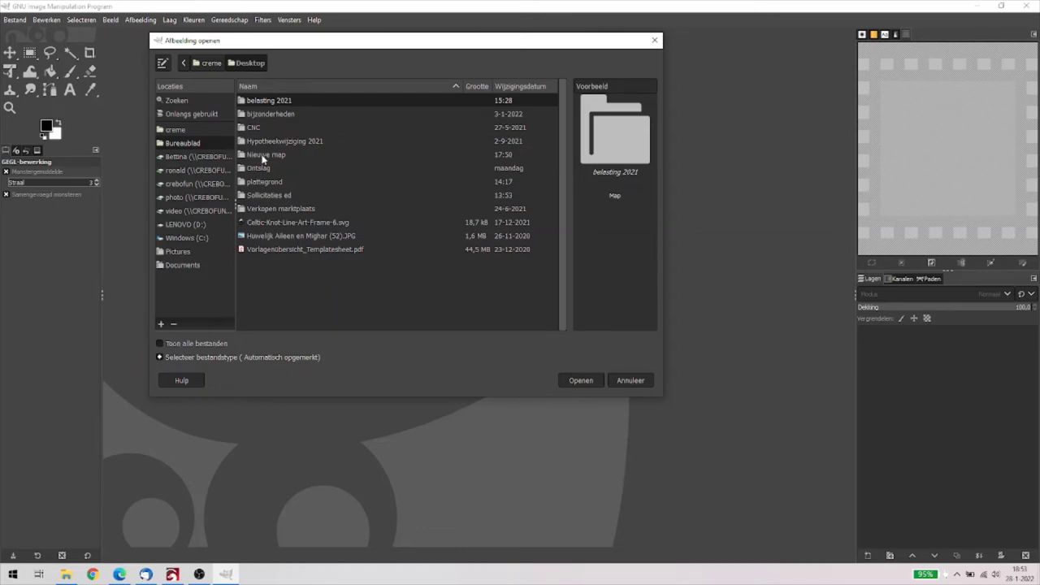
double_click(263, 156)
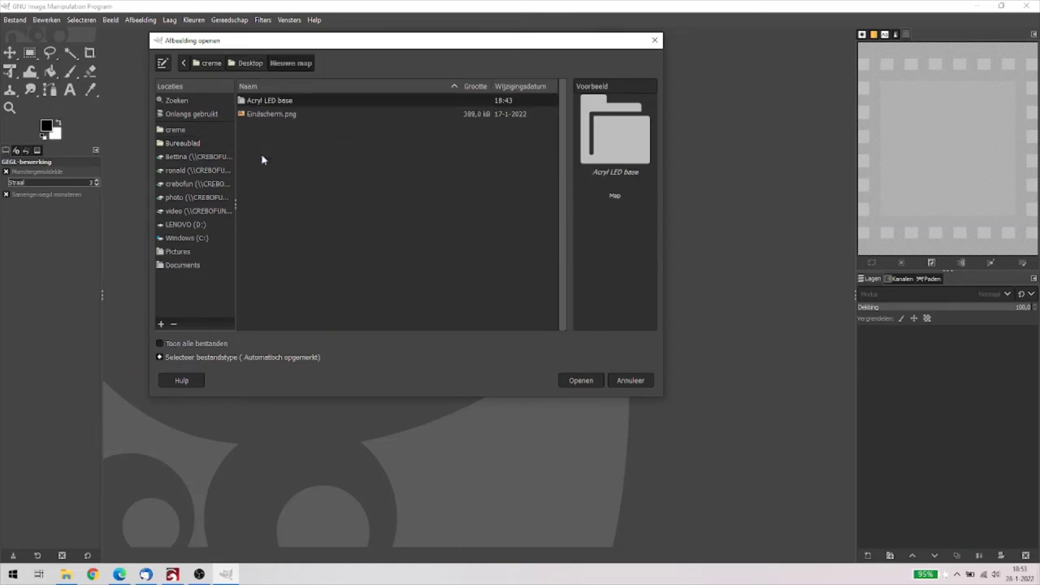
double_click(273, 101)
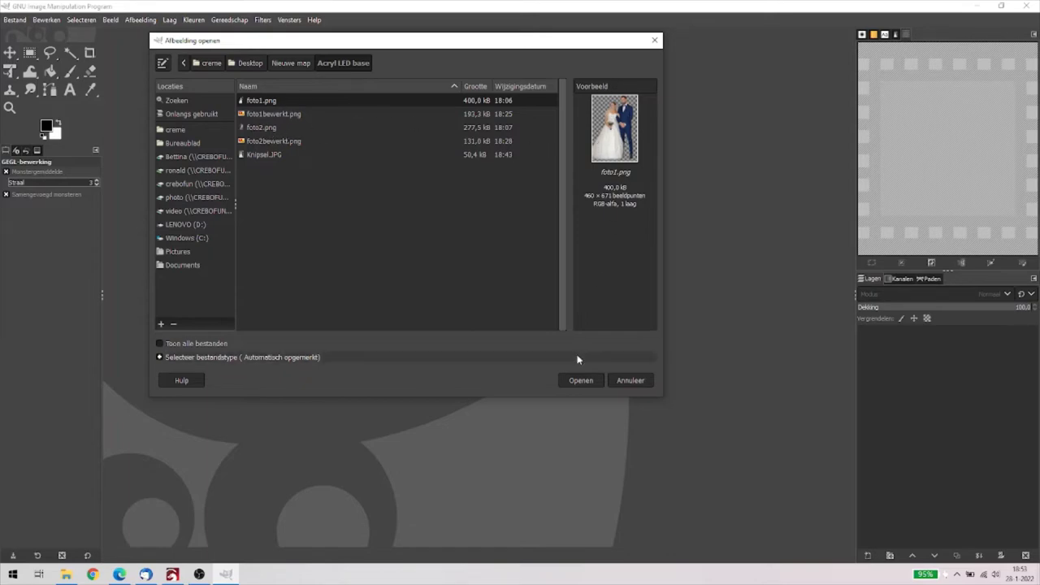
left_click(582, 382)
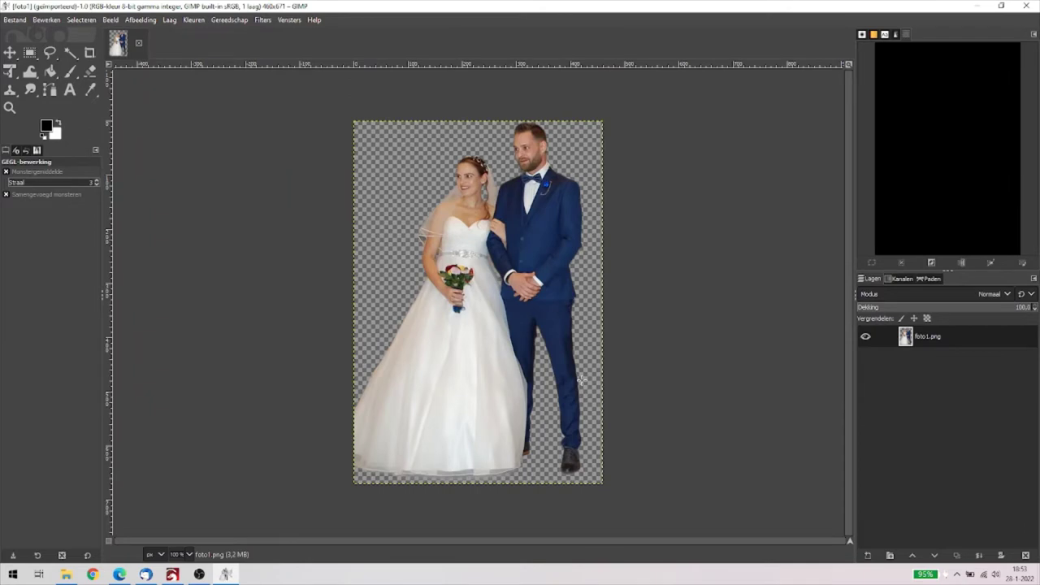
left_click(292, 20)
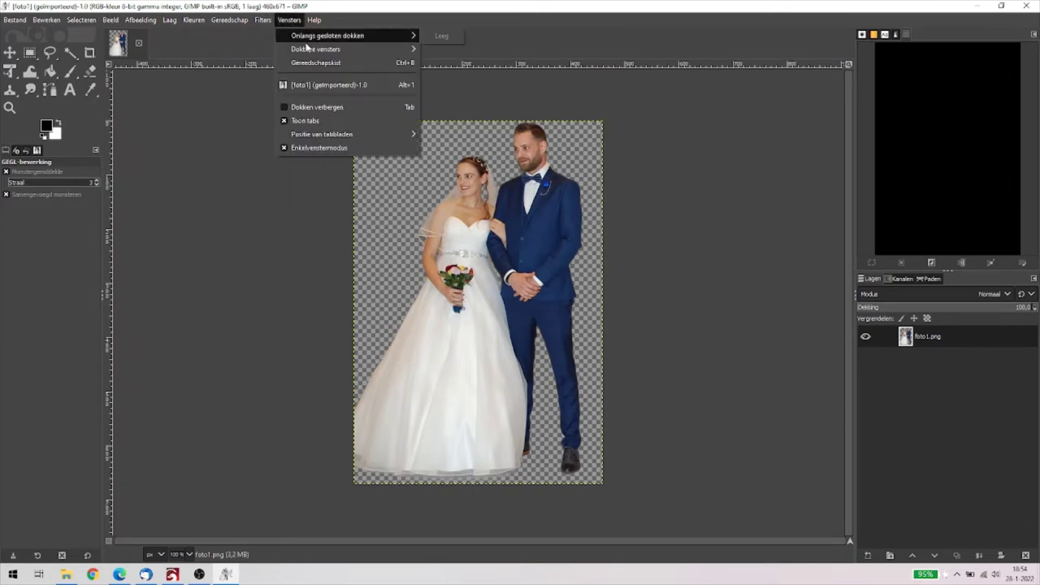
mouse_move(309, 52)
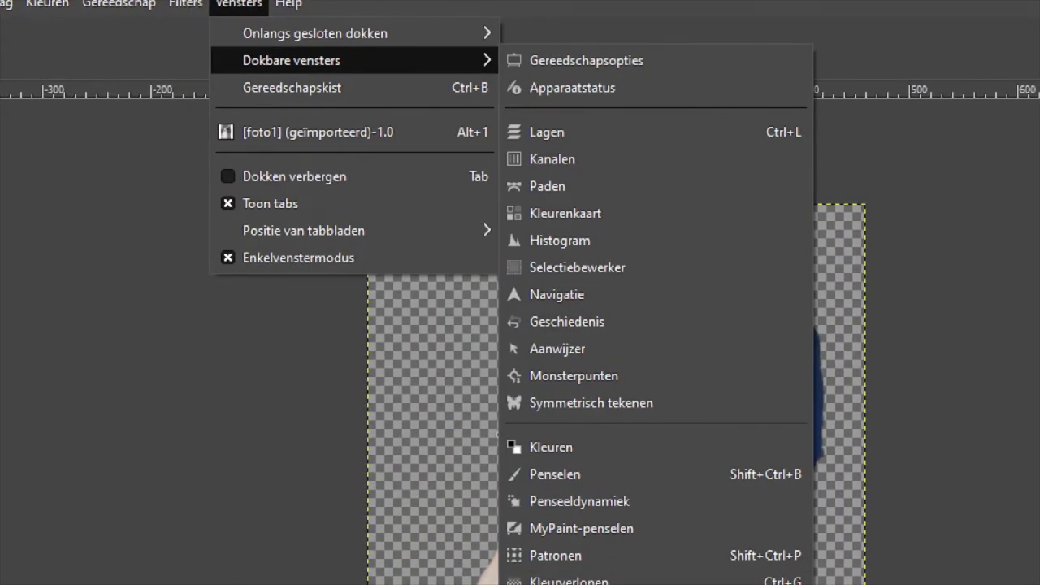
key("Escape")
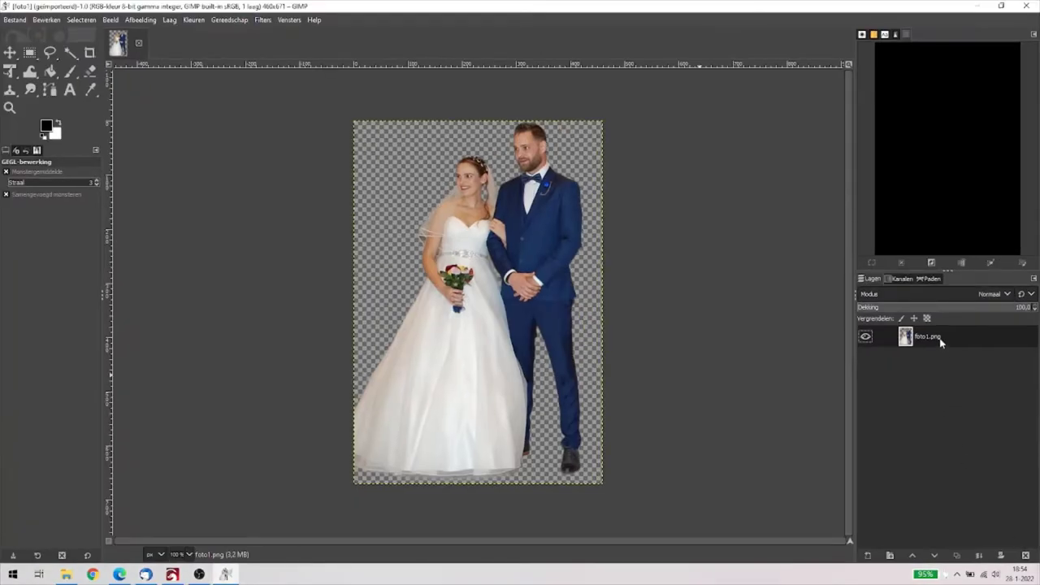
- Duplicate the foto1.png layer twice and desaturate the uppermost copy with Tint/verzadiging at a saturation of -100
left_click(957, 556)
left_click(956, 556)
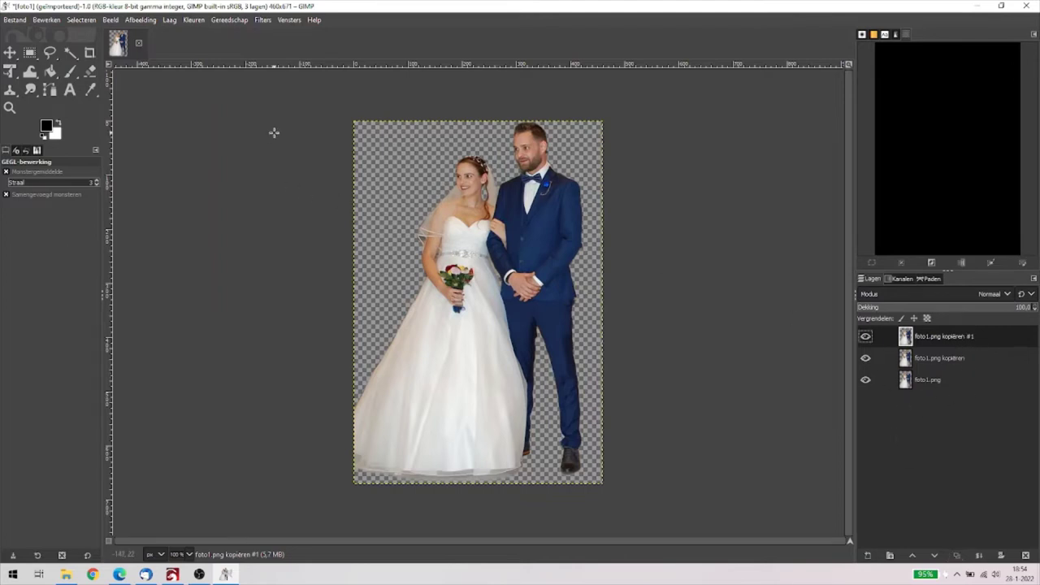
left_click(193, 20)
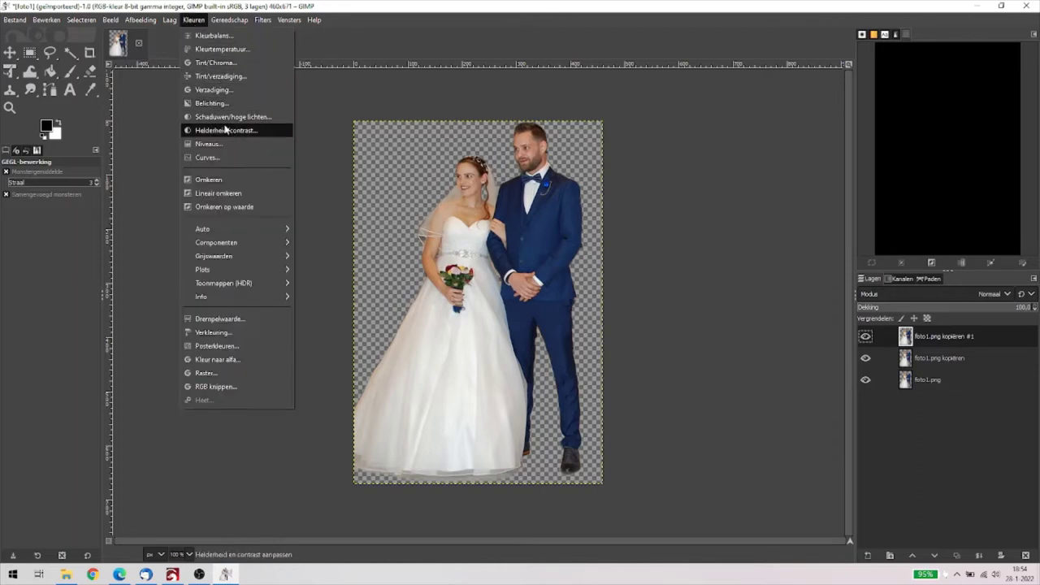
left_click(217, 76)
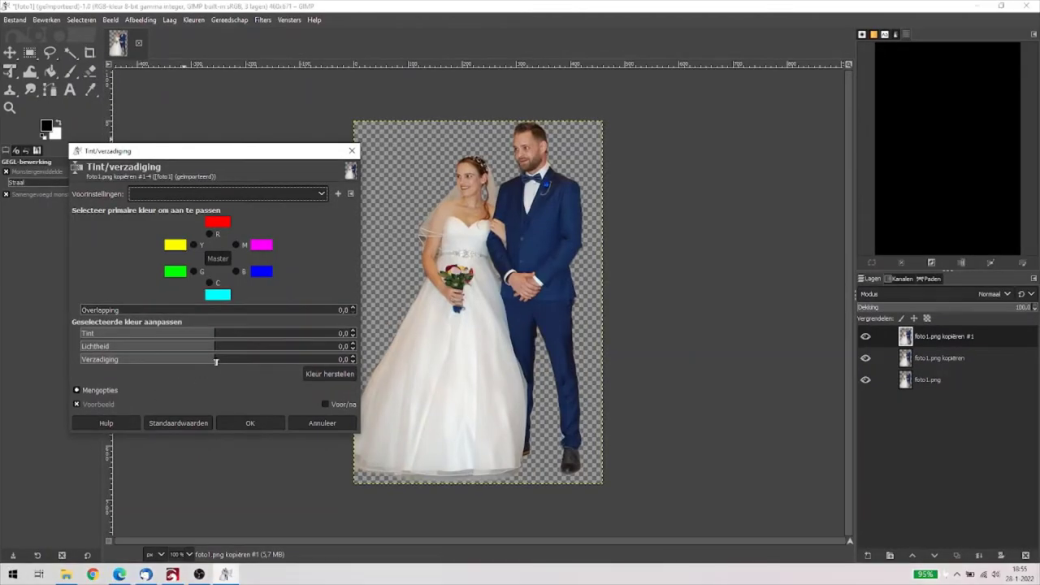
left_click_drag(215, 359, 72, 361)
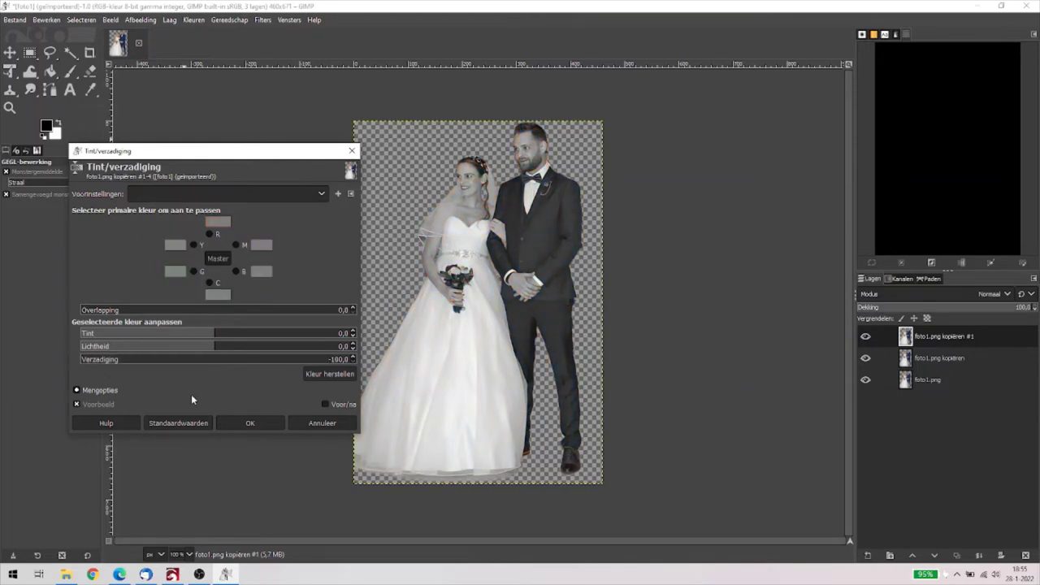
left_click(243, 423)
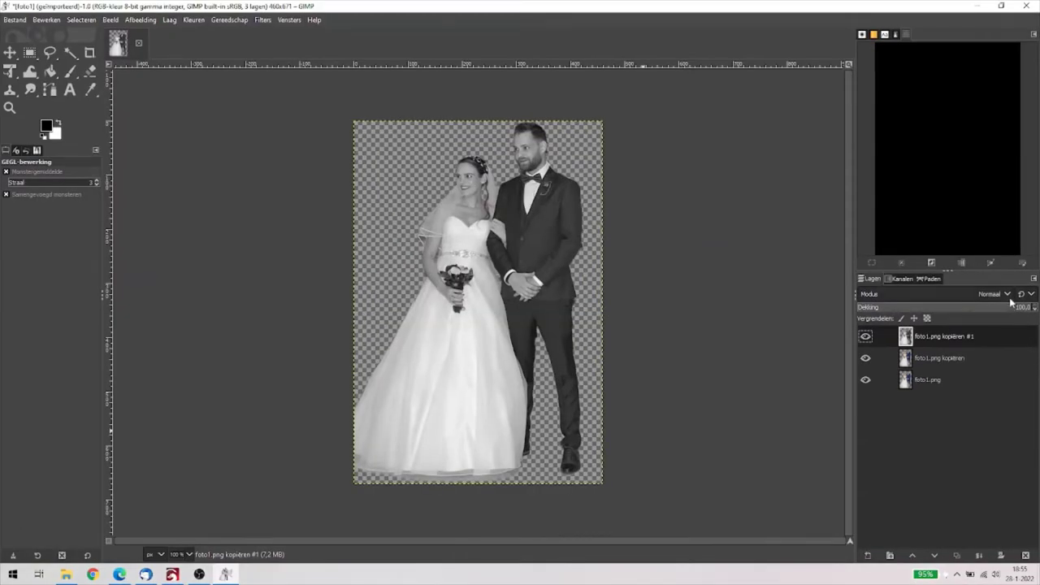
- Set the blend mode of the uppermost layer copy to HSV Verzadiging
left_click(1010, 296)
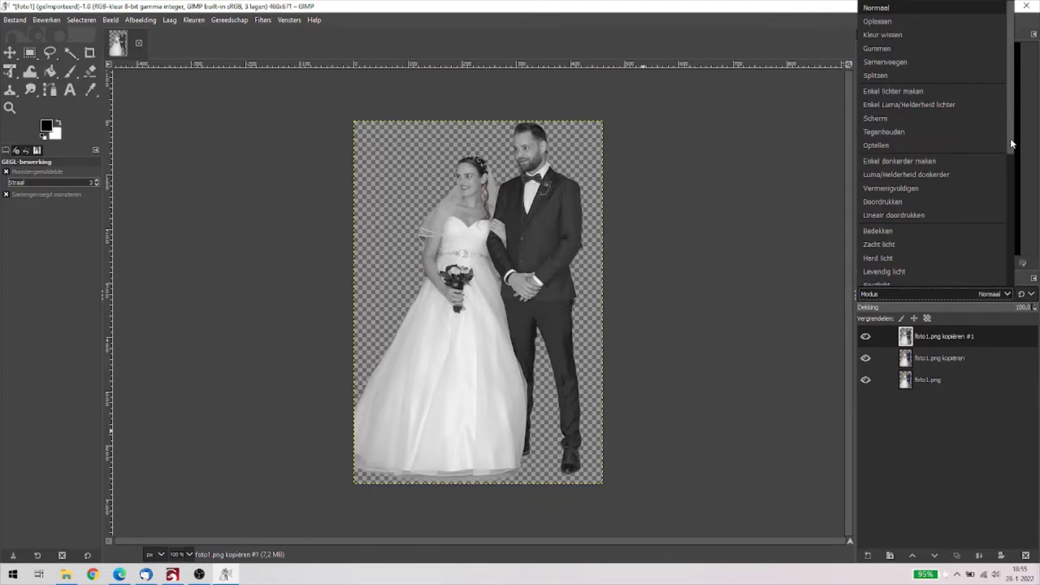
left_click_drag(1011, 144, 1021, 240)
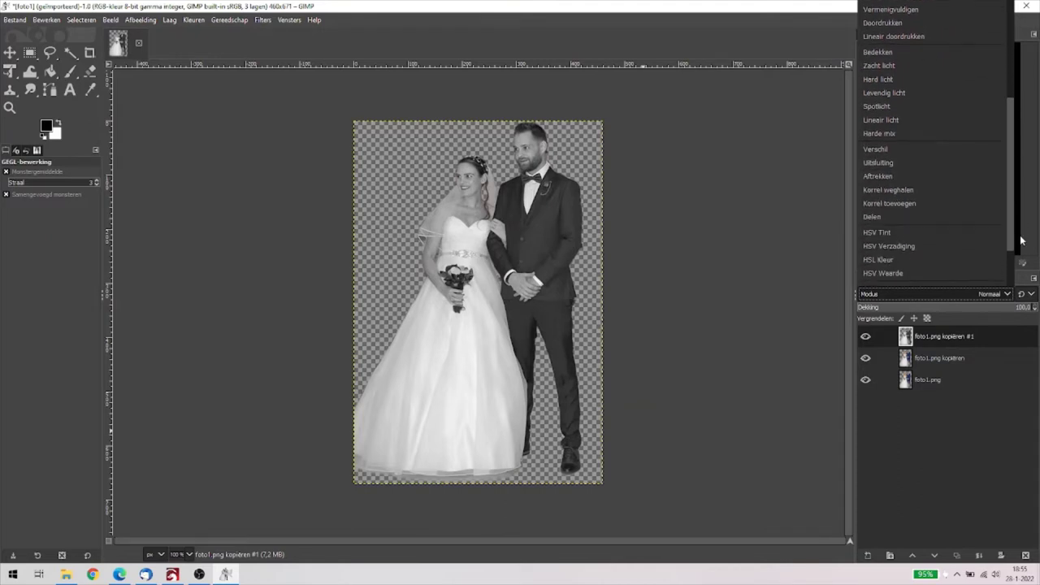
left_click(890, 246)
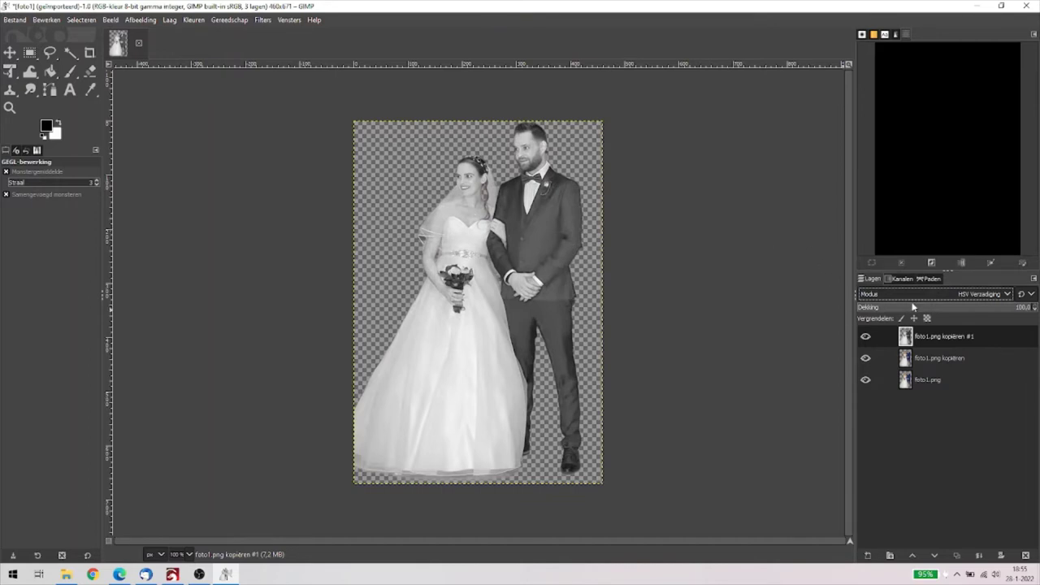
- Invert the colours of the middle layer, foto1.png kopiëren, and set its blend mode to Tegenhouden
left_click(934, 361)
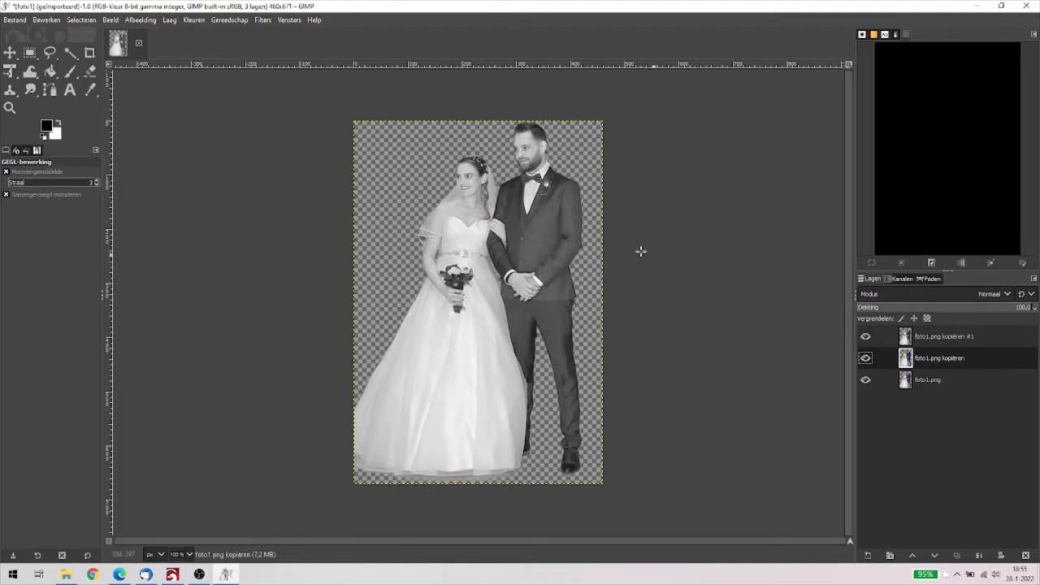
left_click(193, 20)
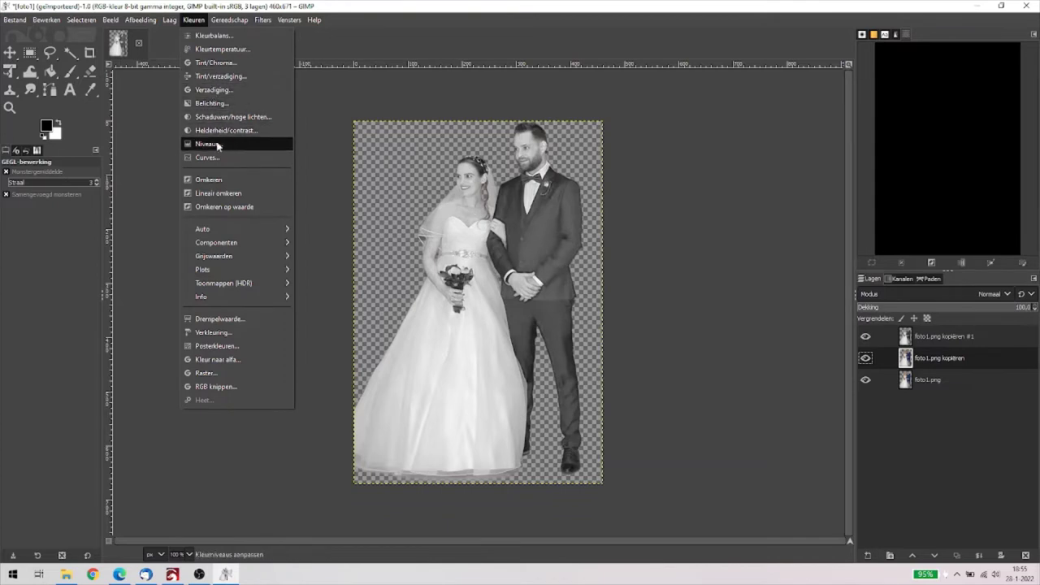
left_click(208, 180)
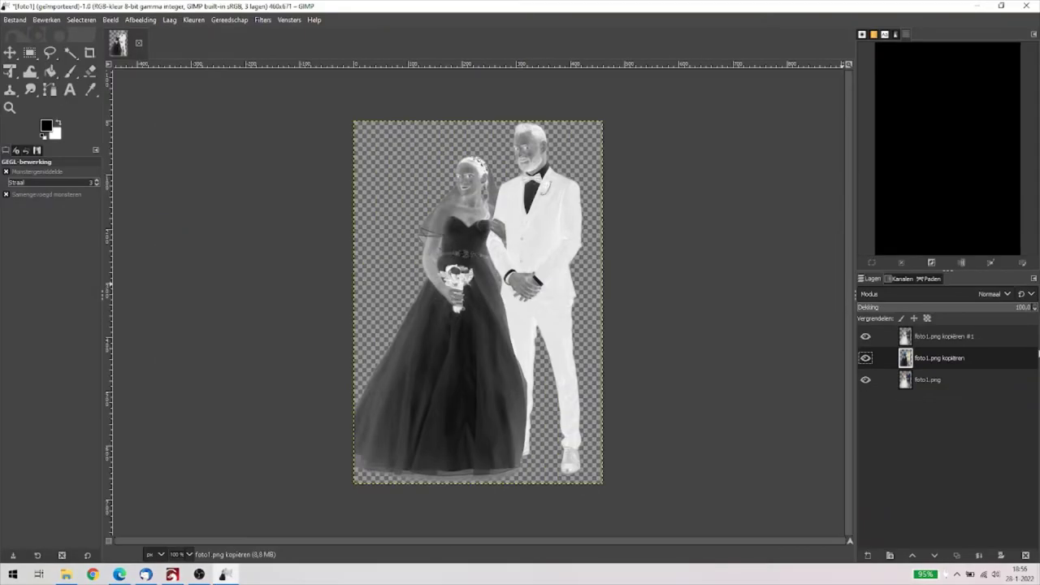
left_click(1007, 294)
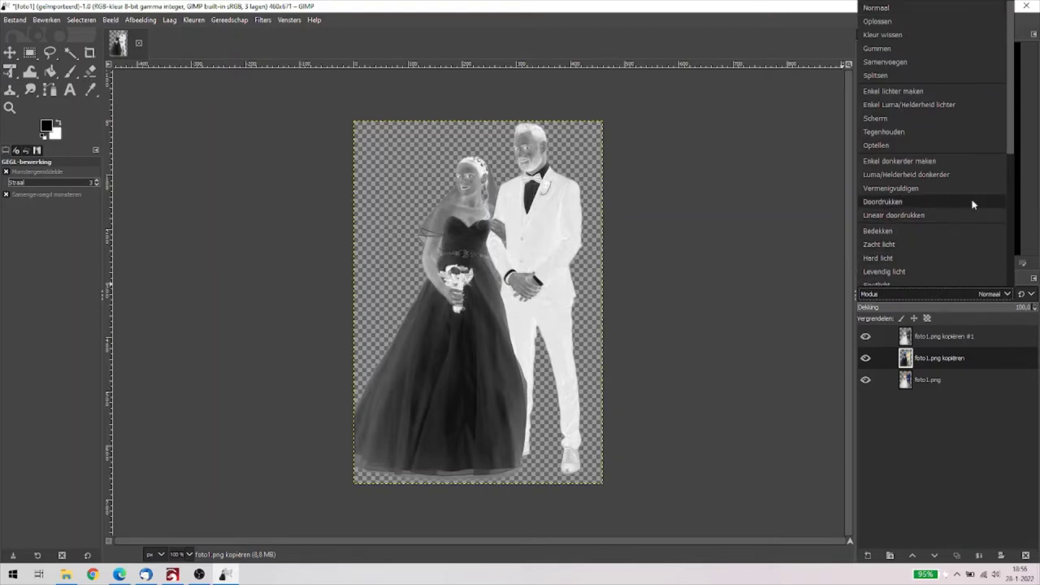
left_click(900, 131)
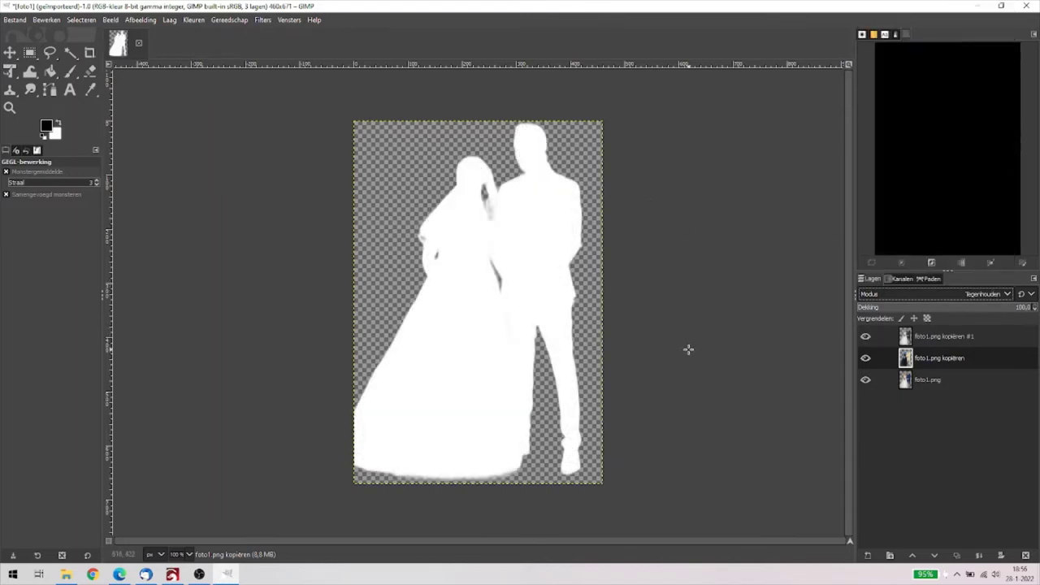
- Apply a Gaussian blur to the inverted middle layer with size X and Y both set to 10
left_click(261, 20)
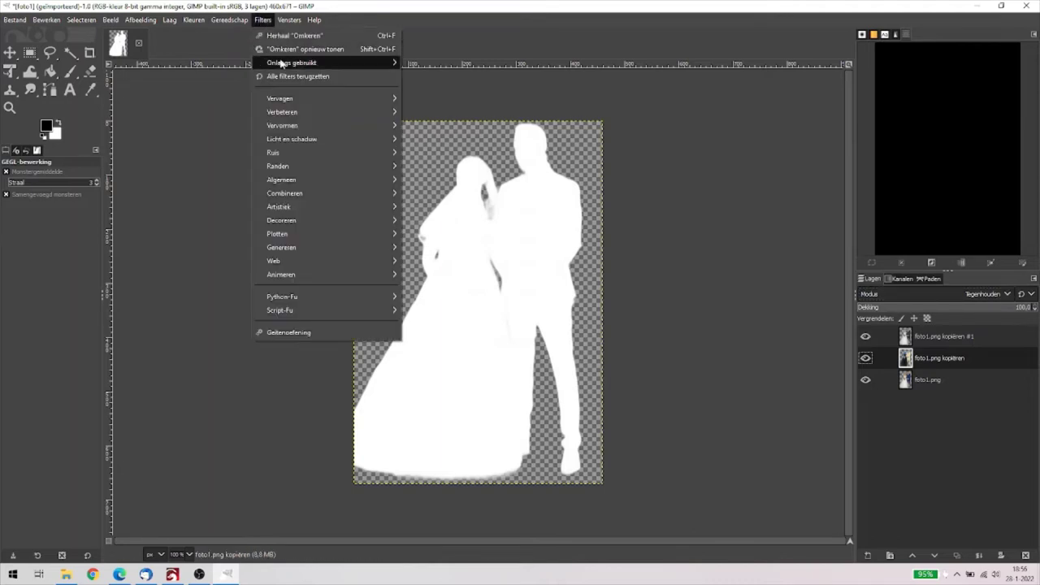
mouse_move(286, 101)
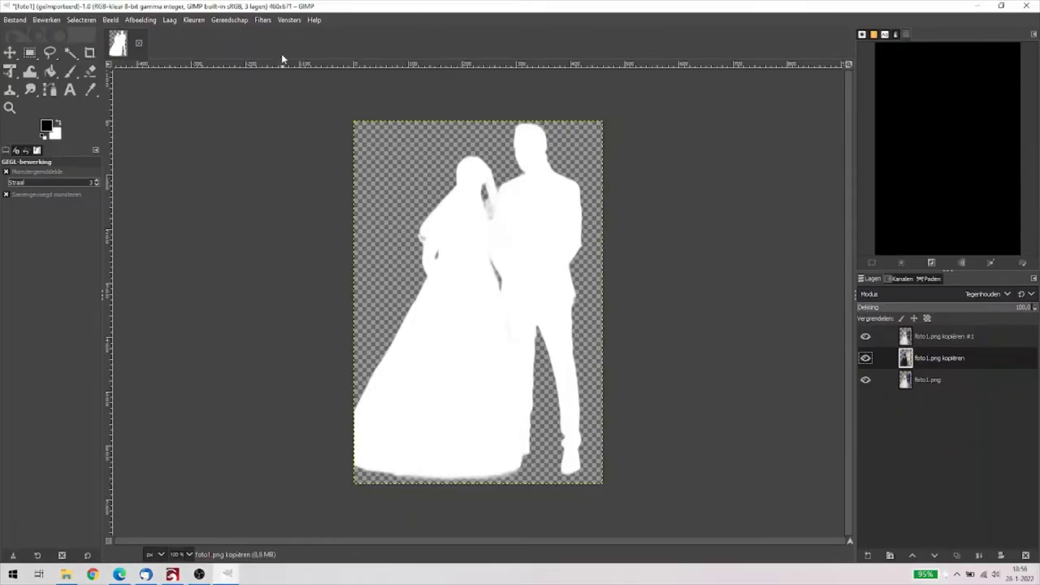
left_click(266, 21)
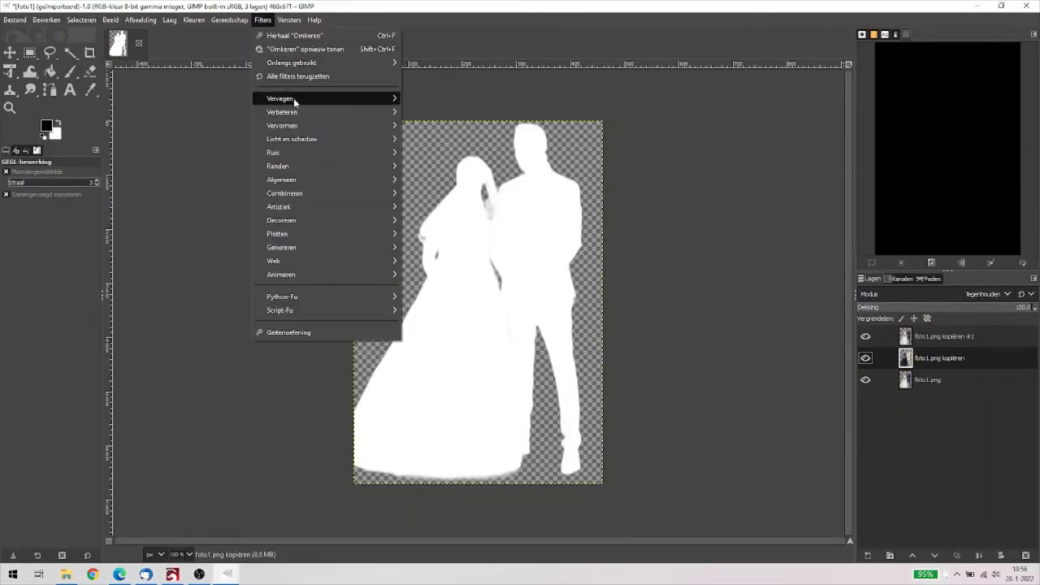
mouse_move(293, 98)
left_click(424, 111)
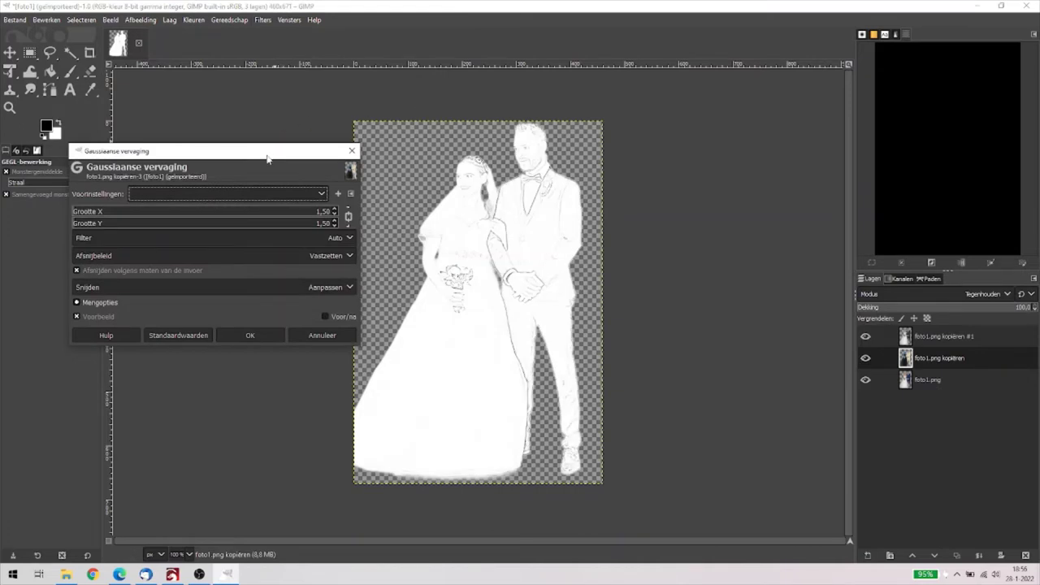
mouse_move(267, 157)
left_mouse_down()
mouse_move(278, 150)
mouse_move(269, 143)
left_mouse_up()
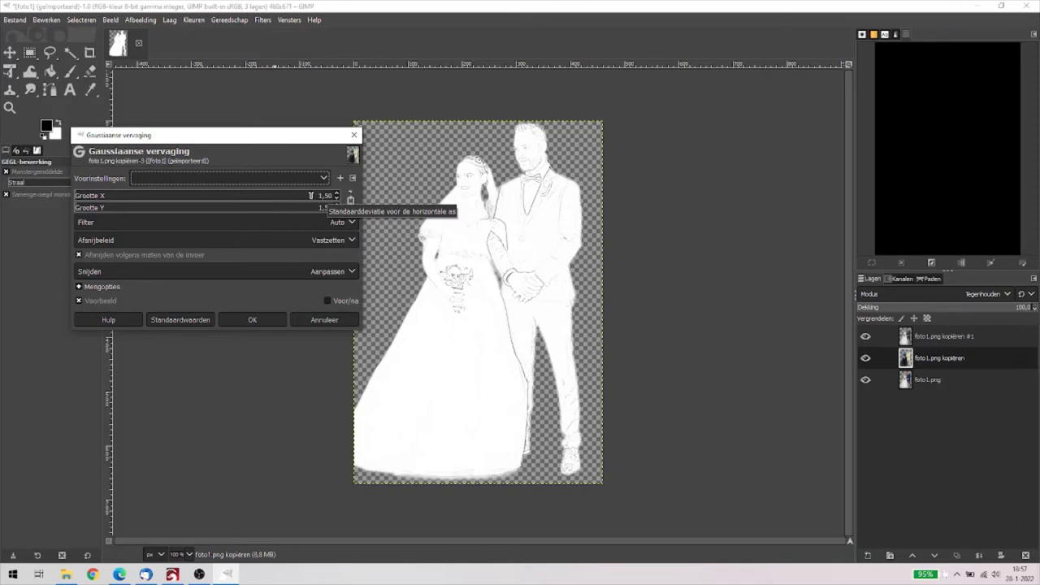
left_click(310, 196)
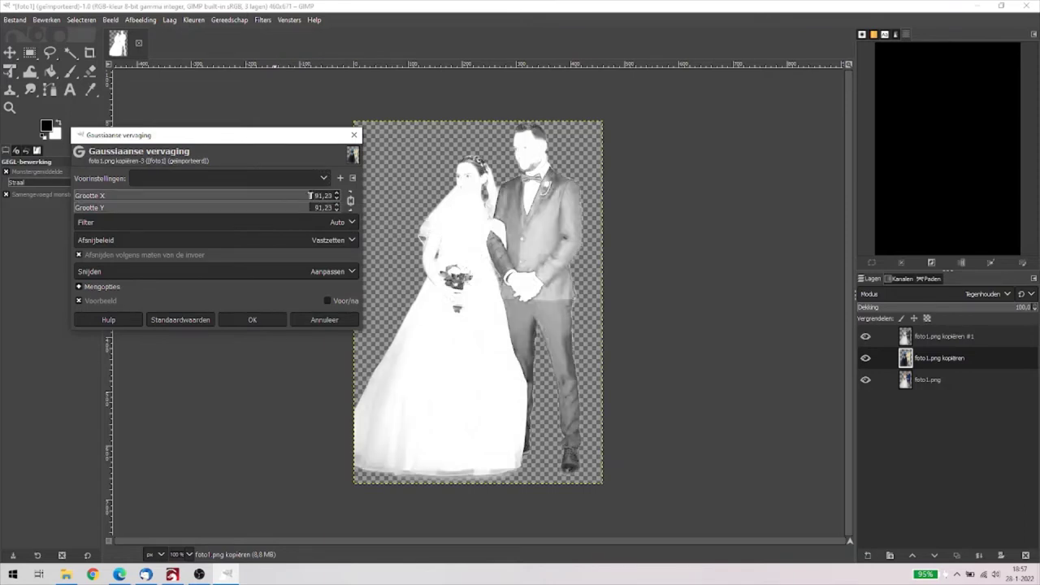
key("Delete")
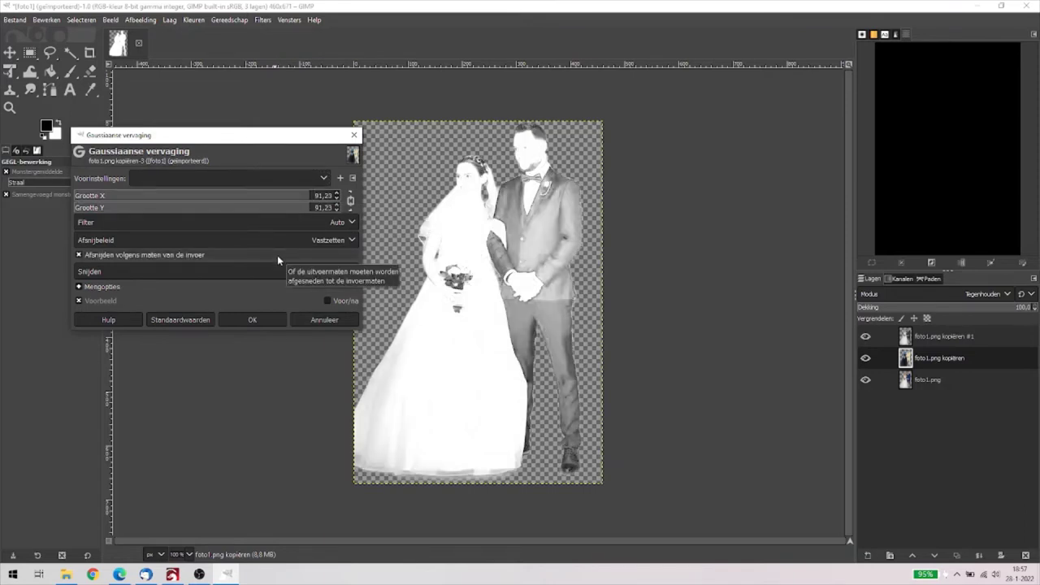
key("Delete")
key("Delete")
key("Delete")
key("Delete")
type("10")
key("Tab")
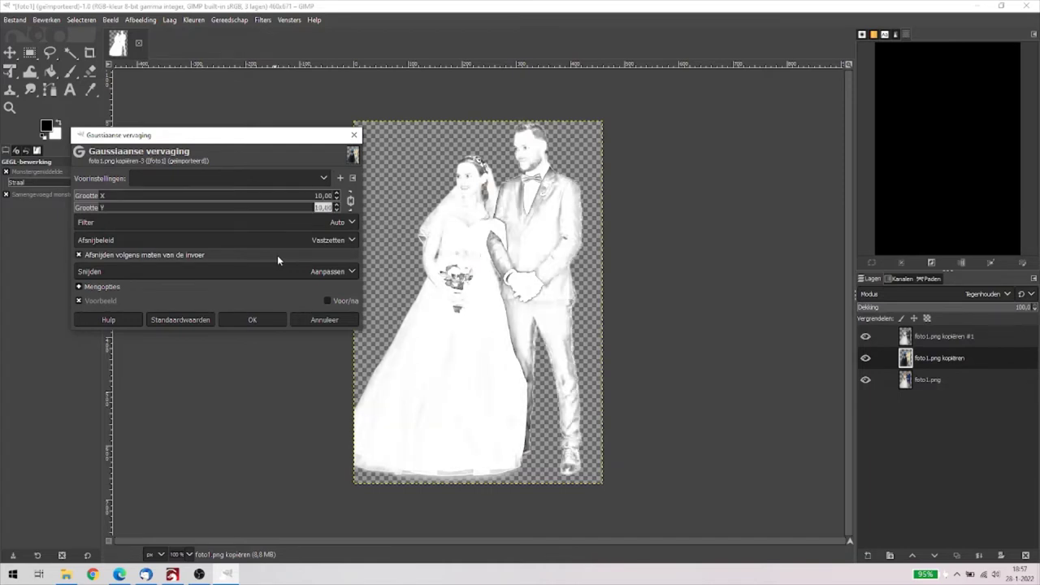
left_click(257, 319)
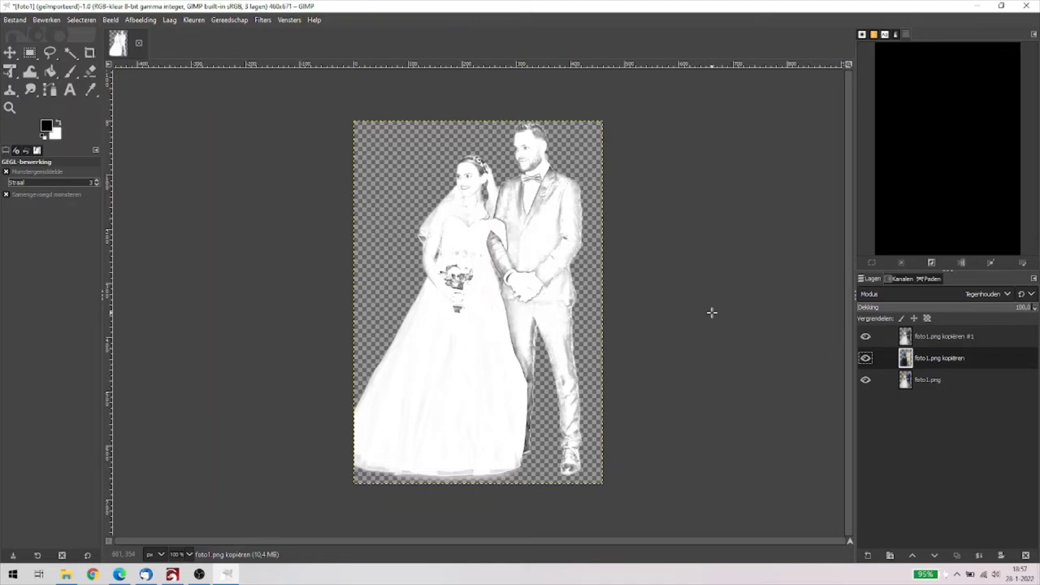
- Adjust the colour levels (Niveaus) of the bottom layer foto1.png by setting the input midtone value to 0,96
left_click(932, 382)
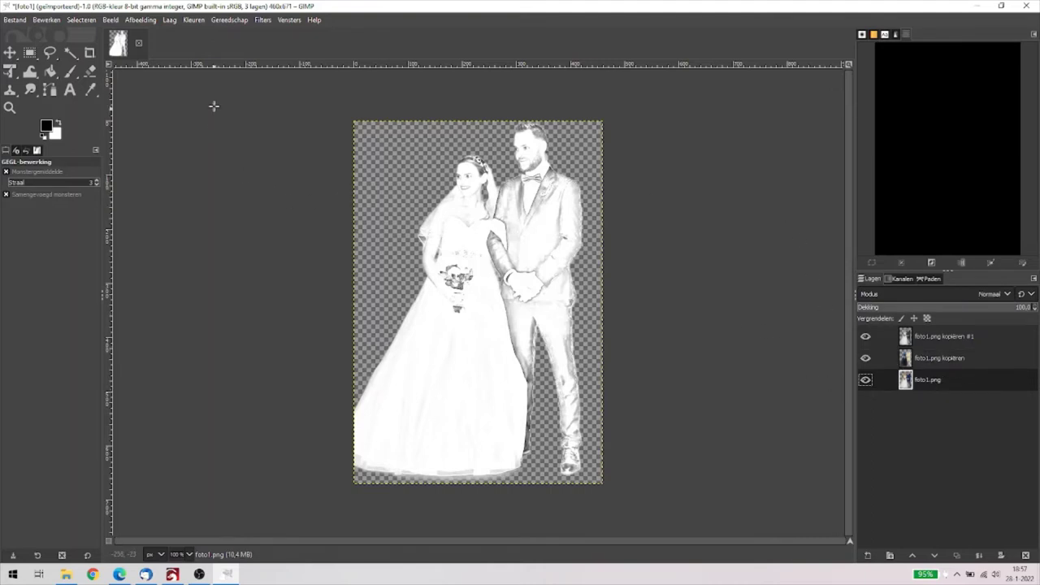
left_click(195, 21)
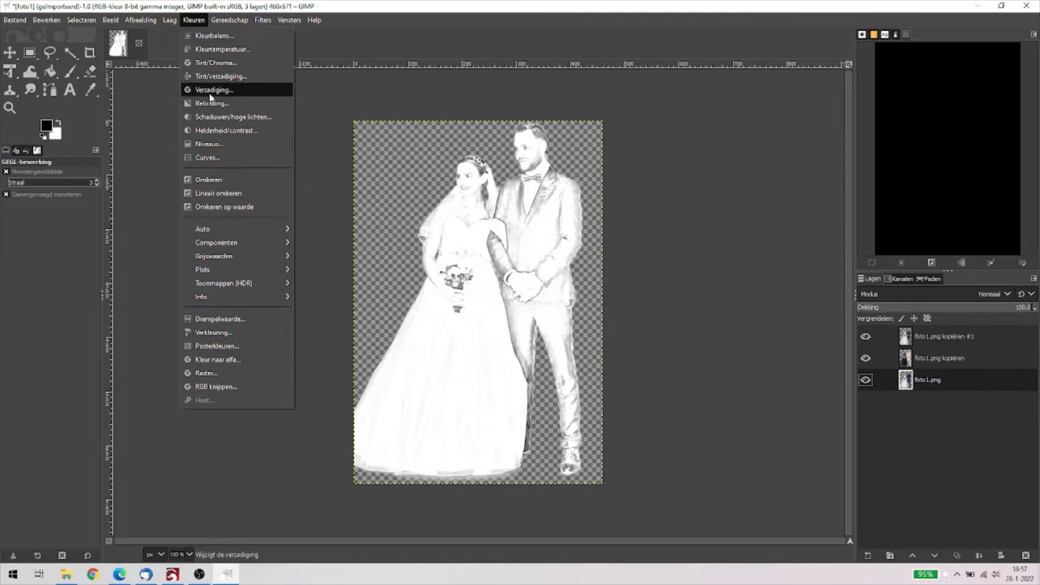
left_click(209, 144)
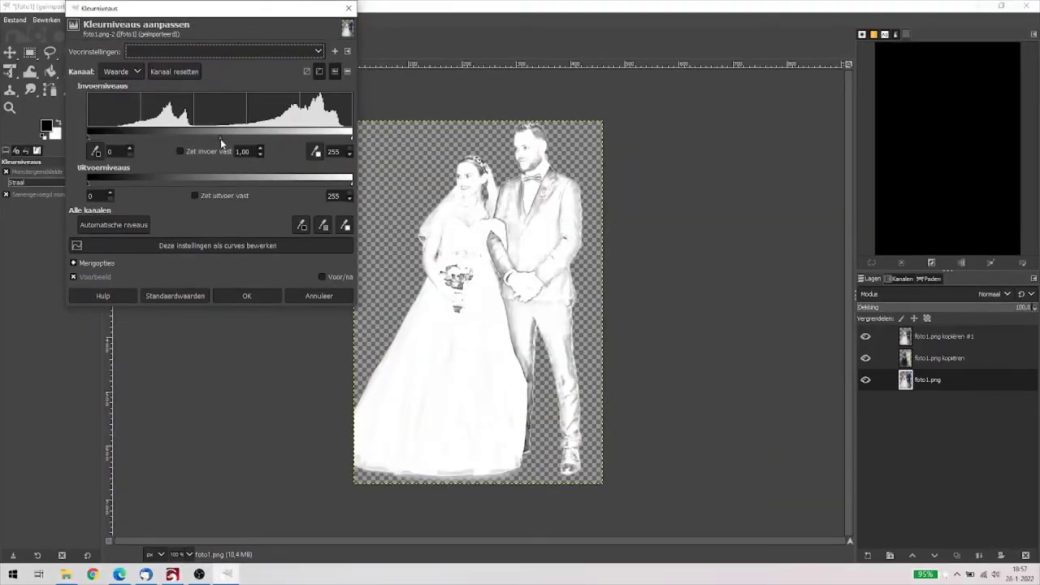
mouse_move(219, 138)
left_mouse_down()
mouse_move(232, 138)
mouse_move(224, 141)
left_mouse_up()
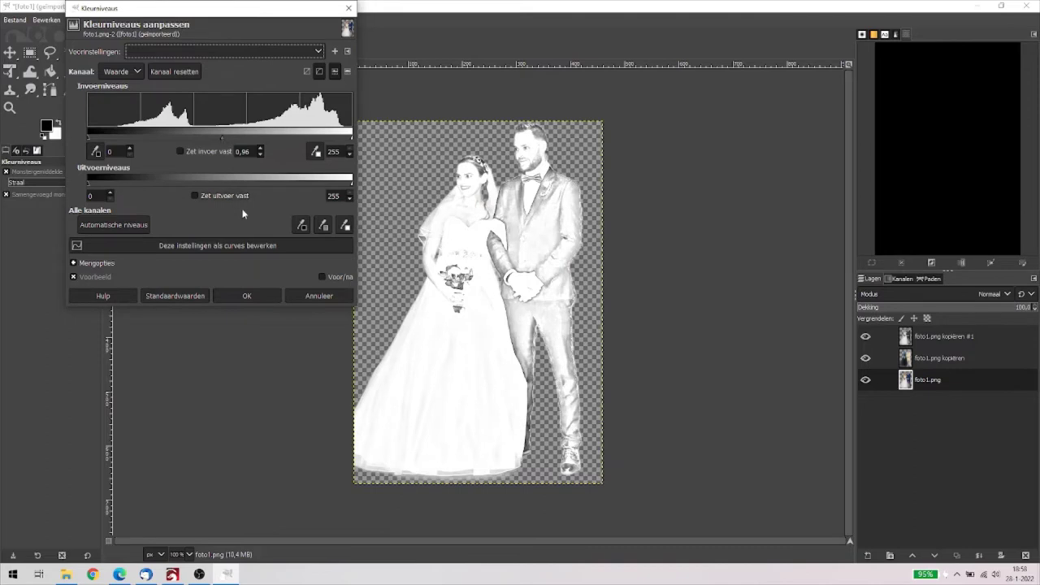
left_click(258, 294)
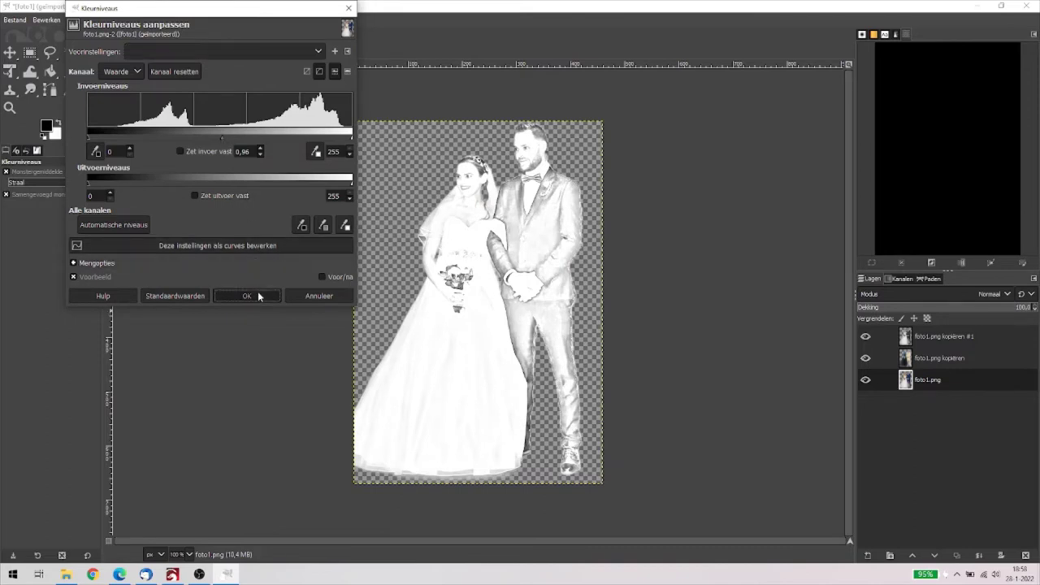
left_click(15, 20)
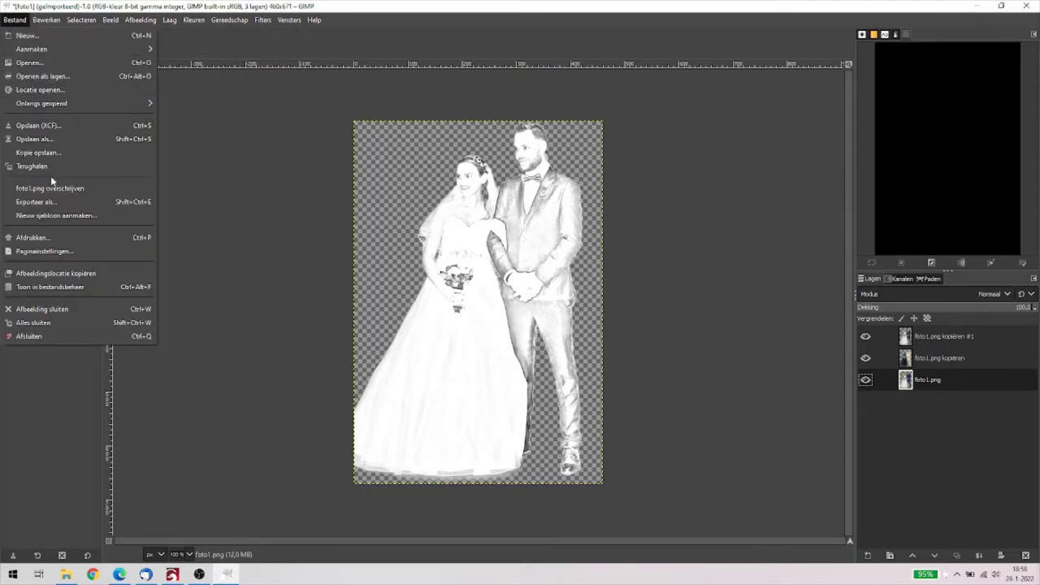
left_click(50, 205)
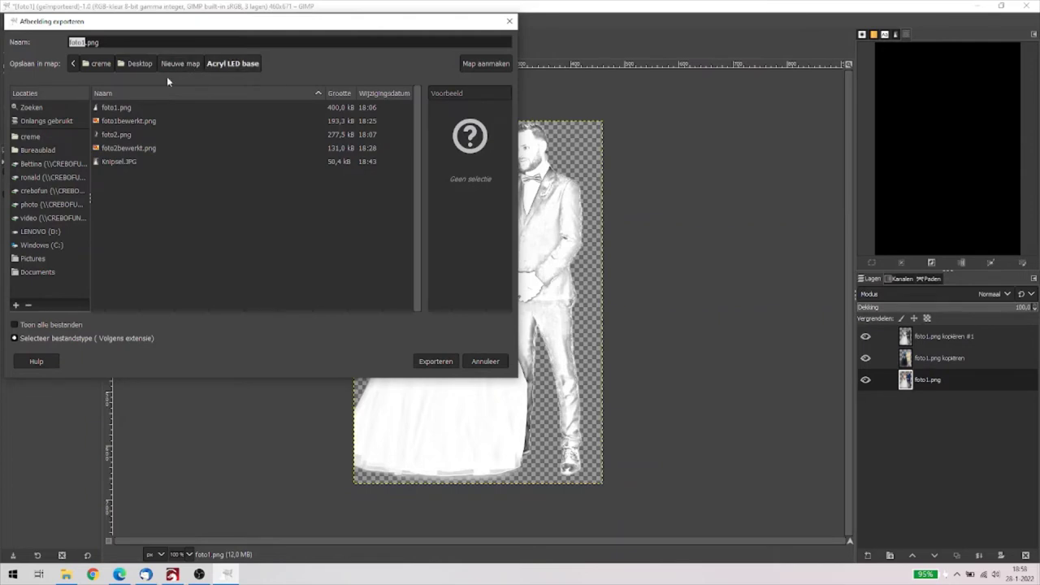
left_click(111, 121)
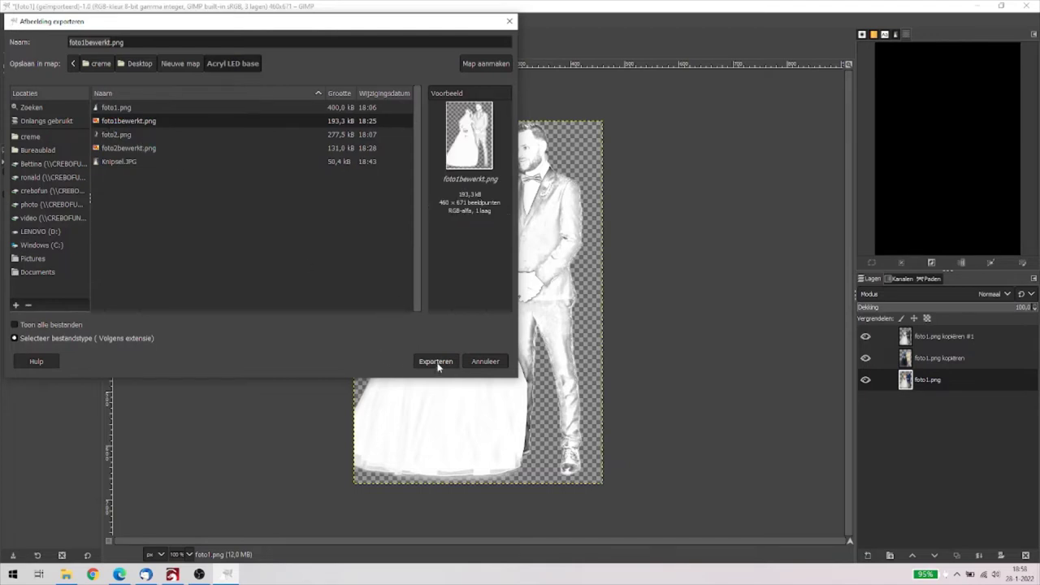
left_click(482, 363)
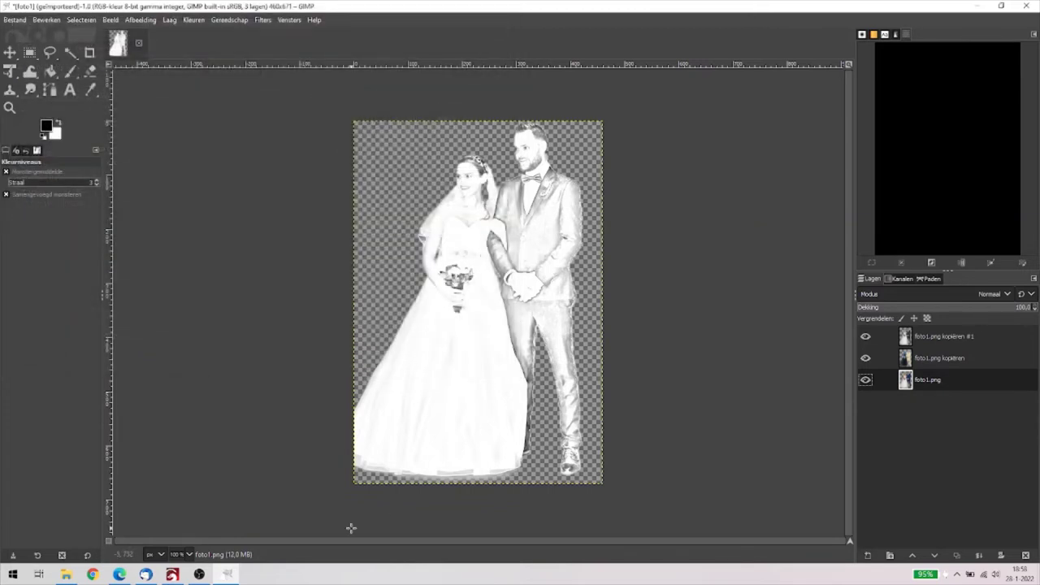
- Switch to LightBurn, draw a rectangle about 136 by 171.5 mm in the middle of the work area, and assign it to tool layer T1
mouse_move(202, 575)
left_click(173, 574)
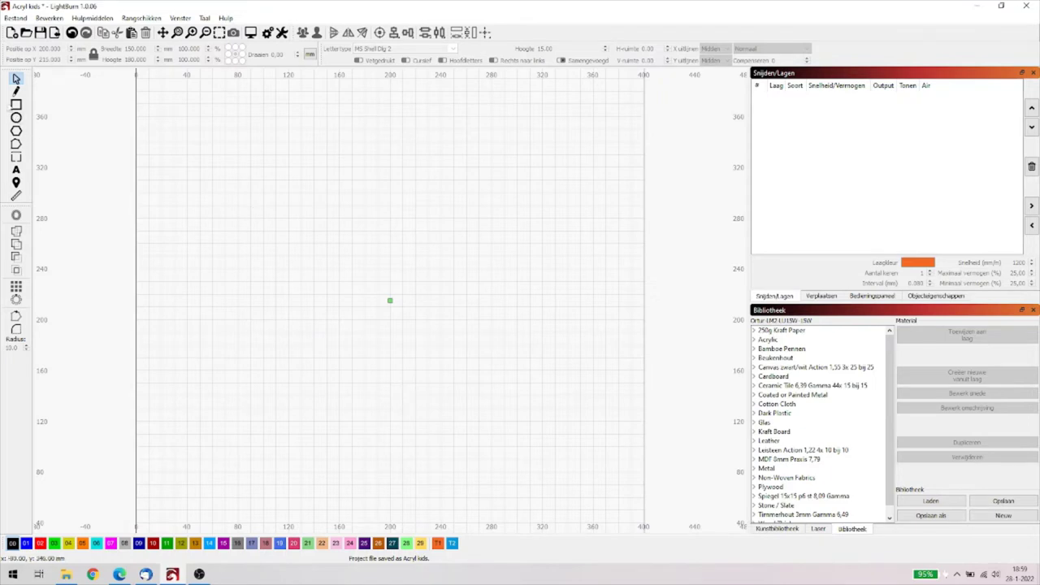
left_click(16, 104)
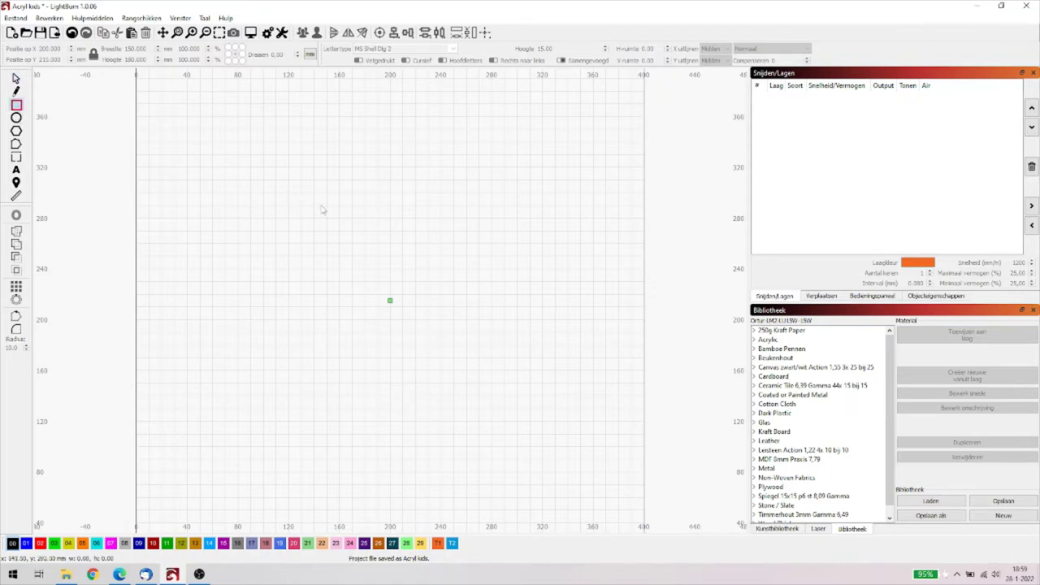
mouse_move(306, 197)
left_mouse_down()
mouse_move(447, 355)
mouse_move(479, 419)
left_mouse_up()
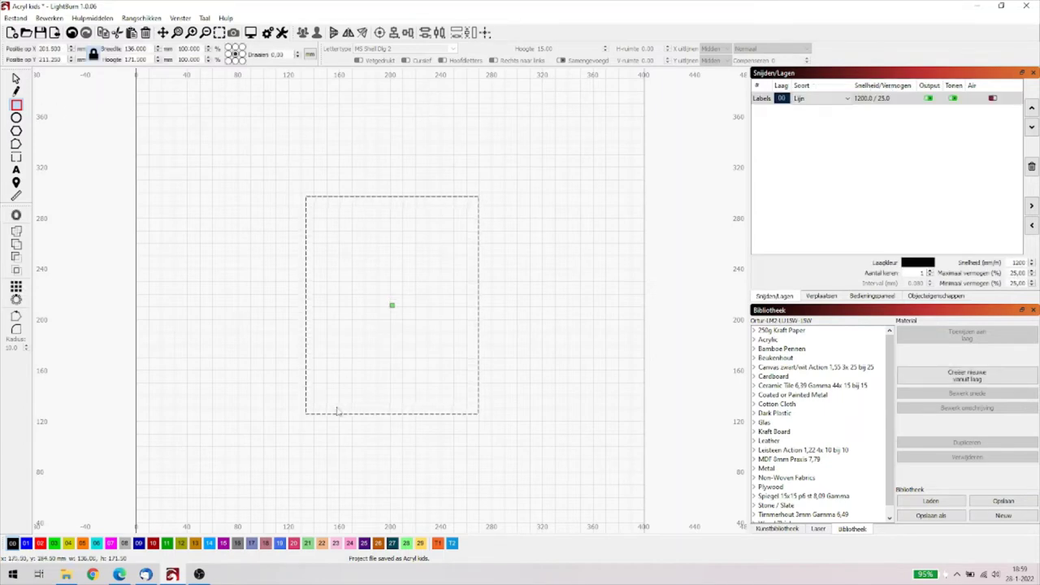
left_click(437, 542)
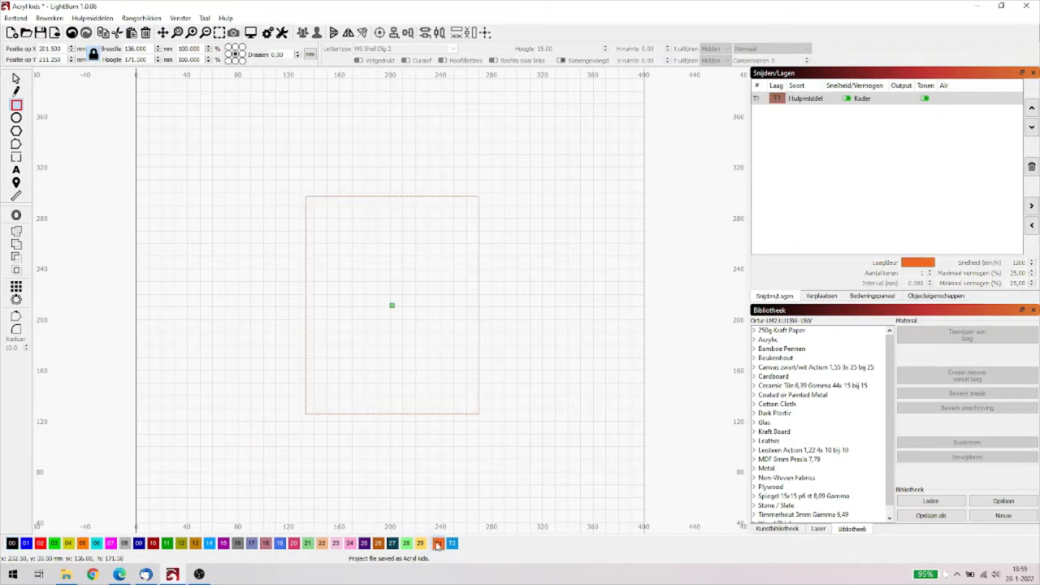
- Set the rectangle's width to 150 mm and its height to 180 mm
left_click(16, 78)
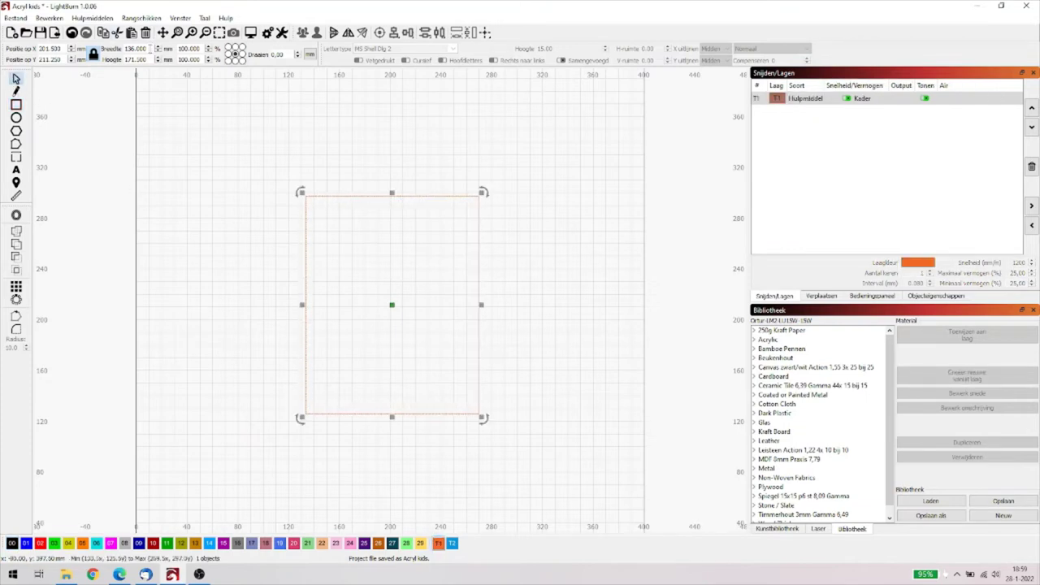
left_click_drag(151, 49, 125, 49)
type("150")
key("Tab")
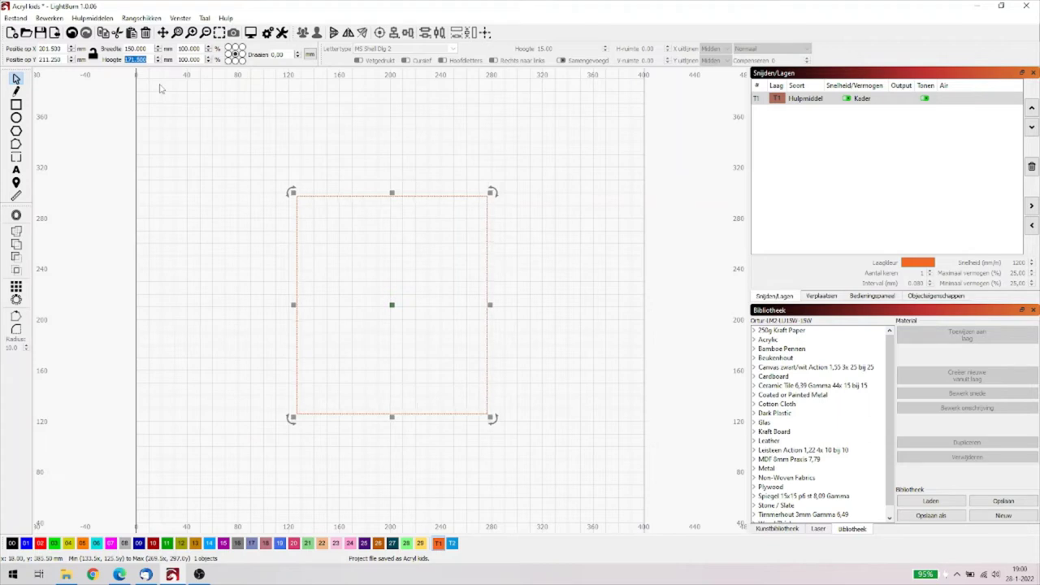
type("180")
key("Tab")
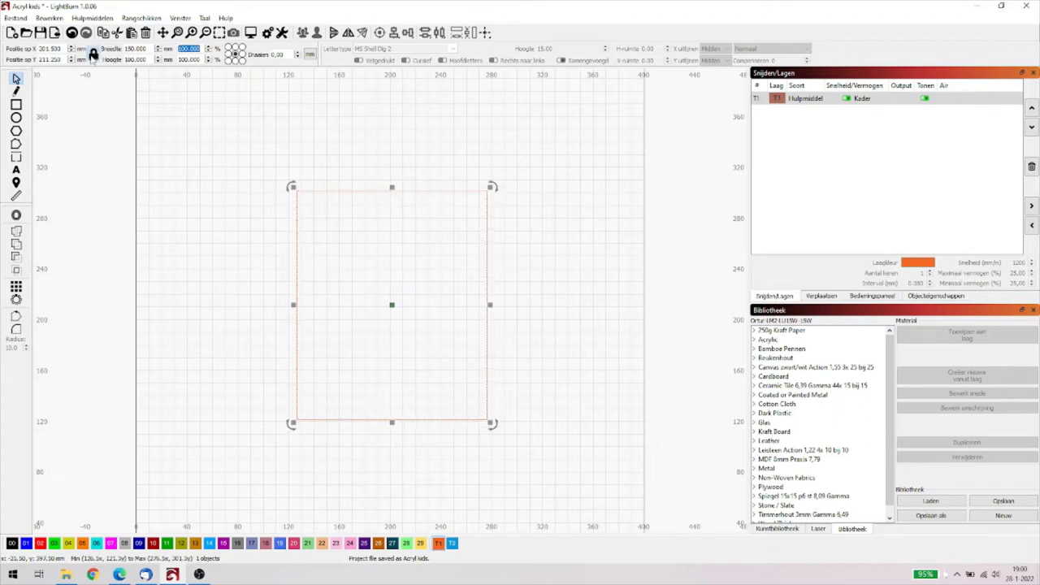
- Position the rectangle's centre at X 200 and Y 215 mm, and deselect it
left_click(61, 49)
double_click(61, 49)
type("2")
key("Tab")
type("2")
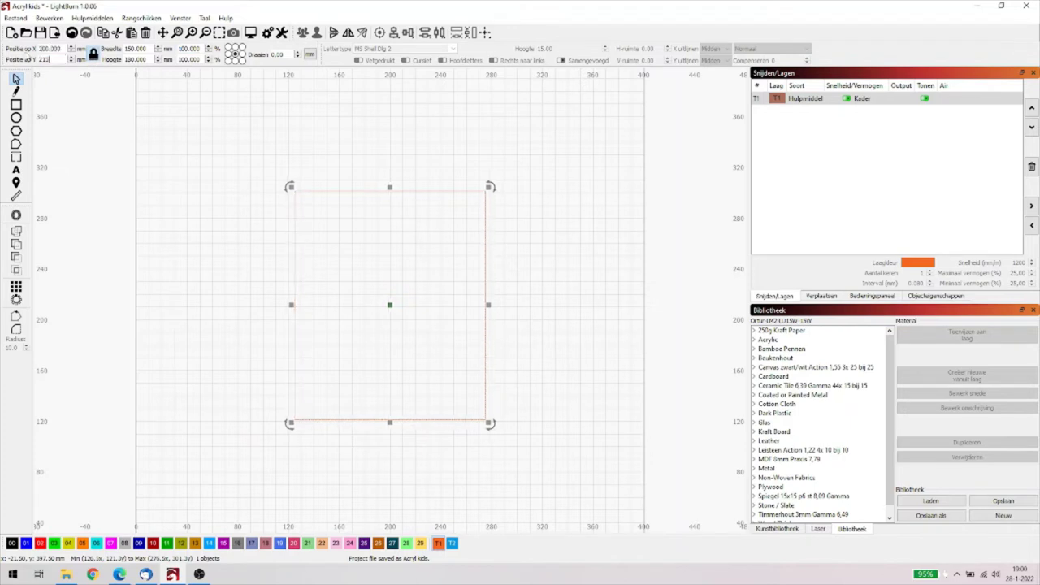
type("15")
key("Tab")
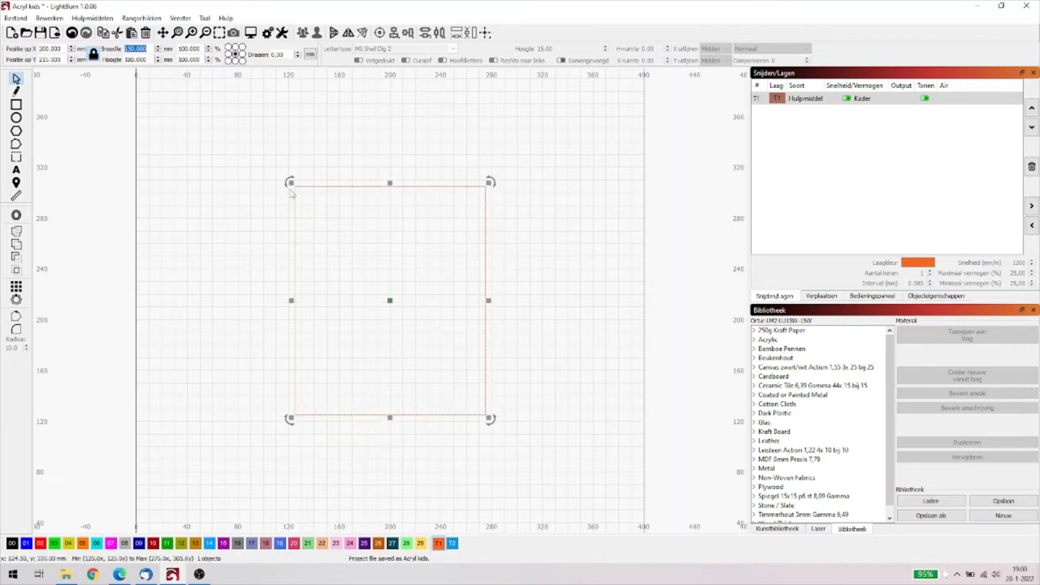
left_click(550, 312)
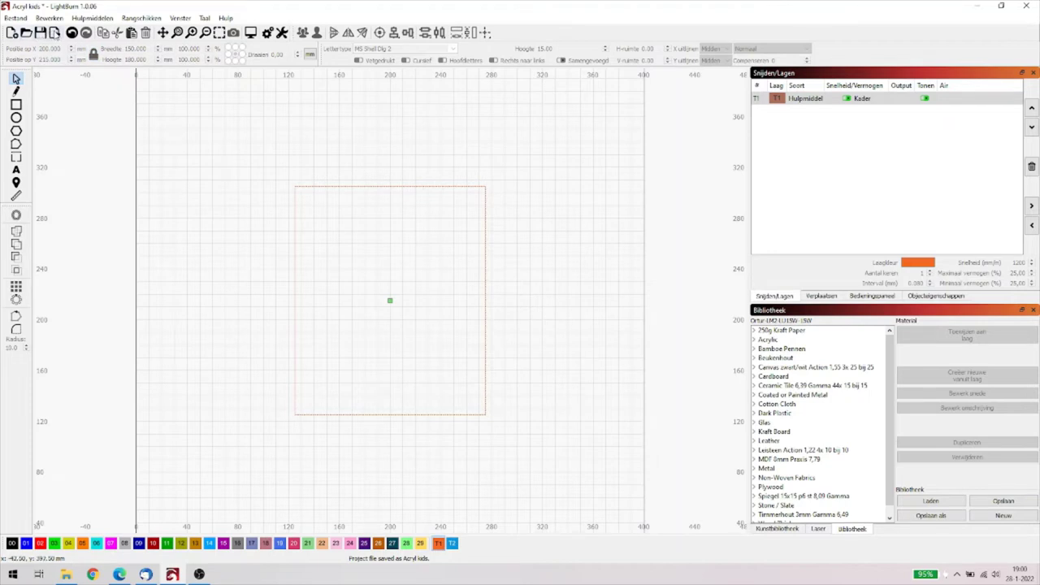
- Import the images foto1bewerkt.png and foto2bewerkt.png from the Acryl LED base folder
left_click(54, 32)
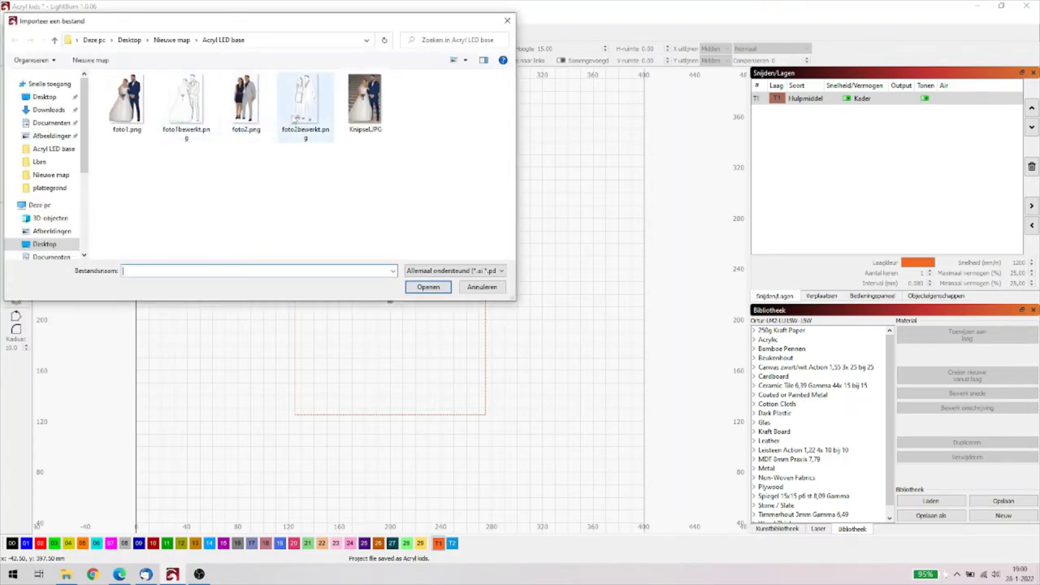
double_click(196, 118)
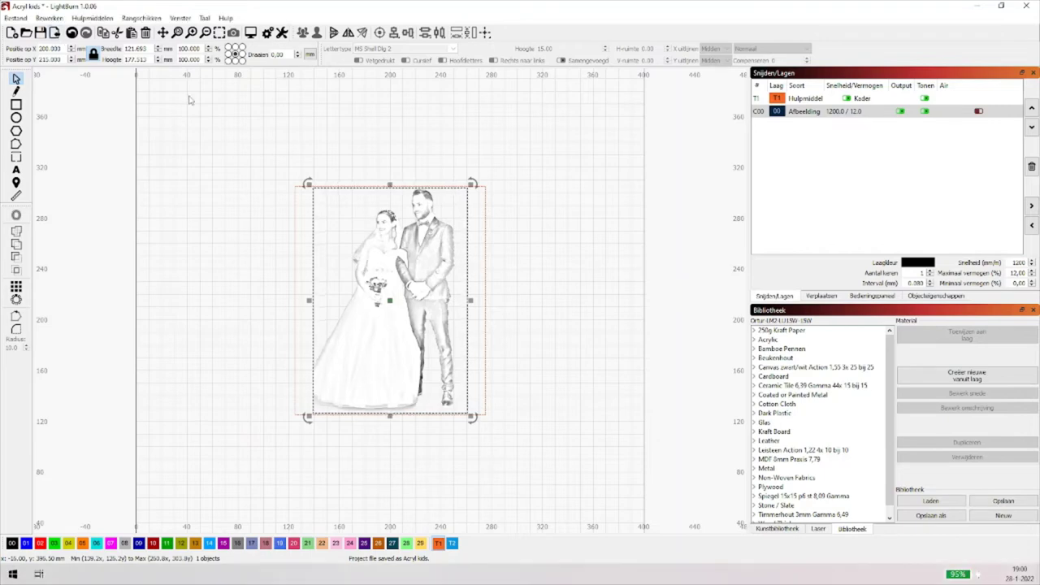
key("ctrl+i")
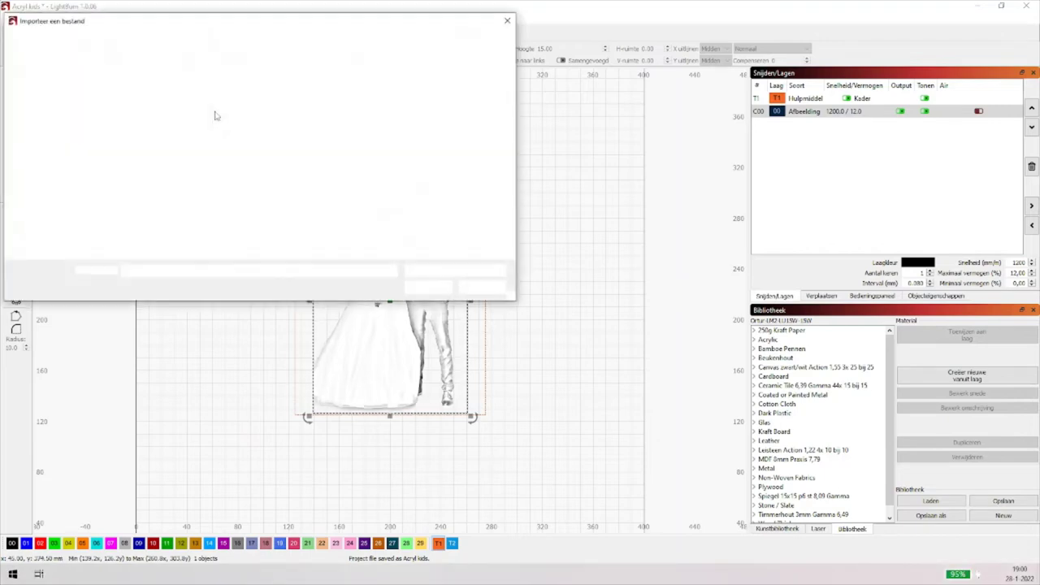
double_click(305, 110)
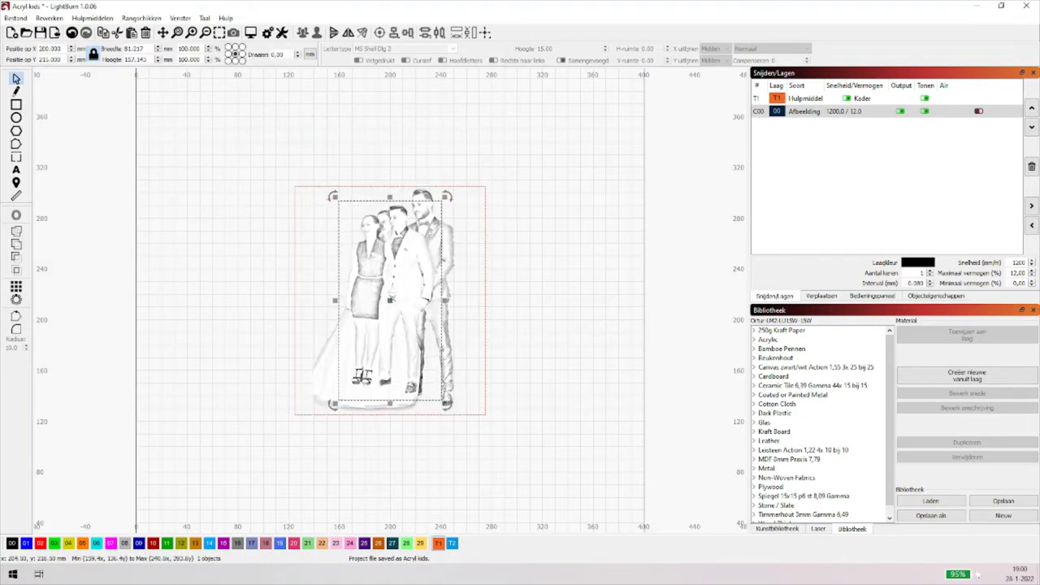
- Move the foto2bewerkt image to the right of the rectangular frame and the wedding couple image to the left
left_click_drag(387, 299, 547, 299)
left_click(387, 295)
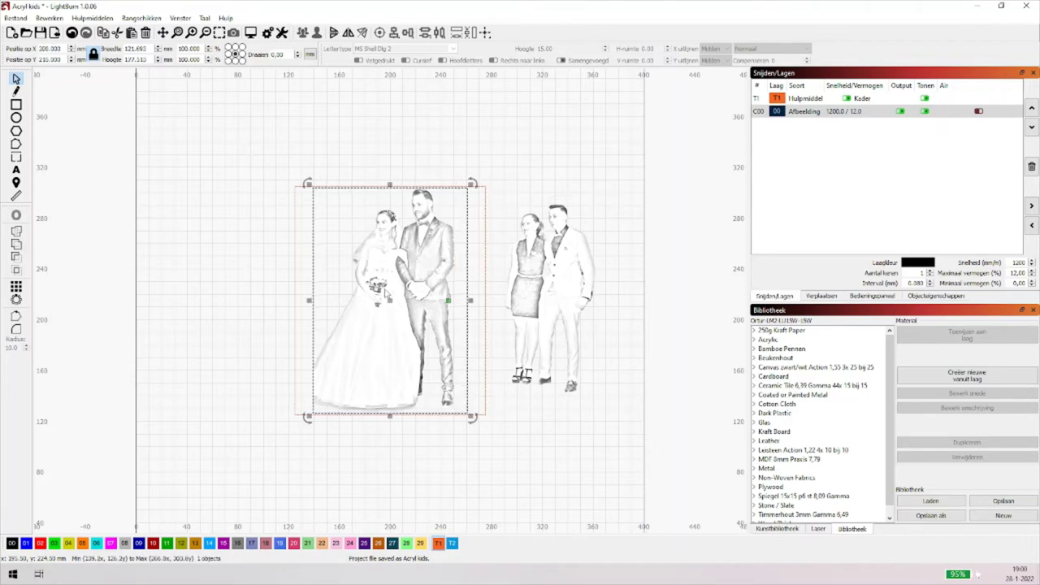
left_click_drag(391, 301, 265, 307)
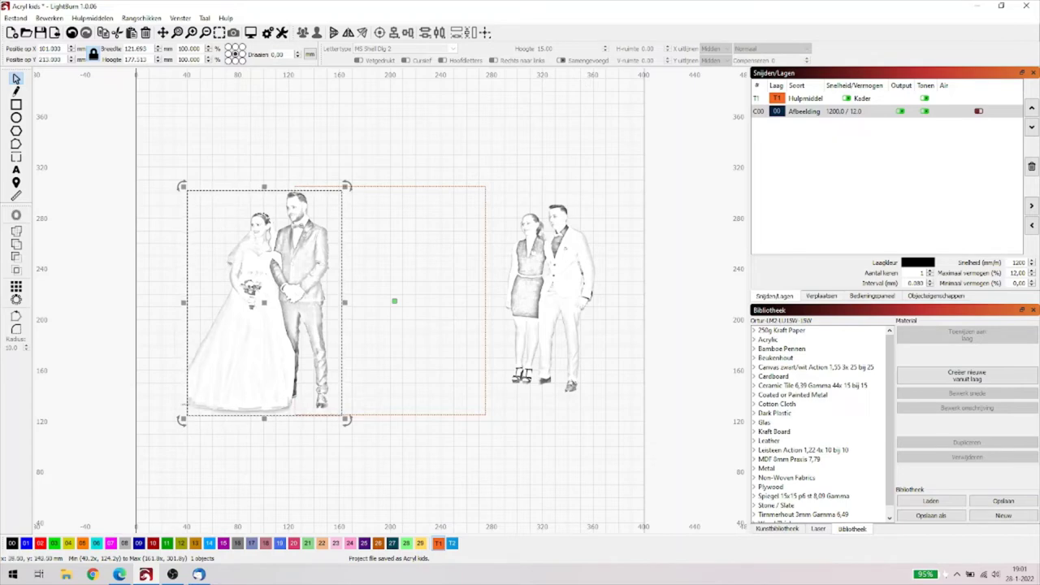
- Start tracing the wedding couple image (Afbeelding overtrekken) with Schetsen traceren enabled
right_click(251, 306)
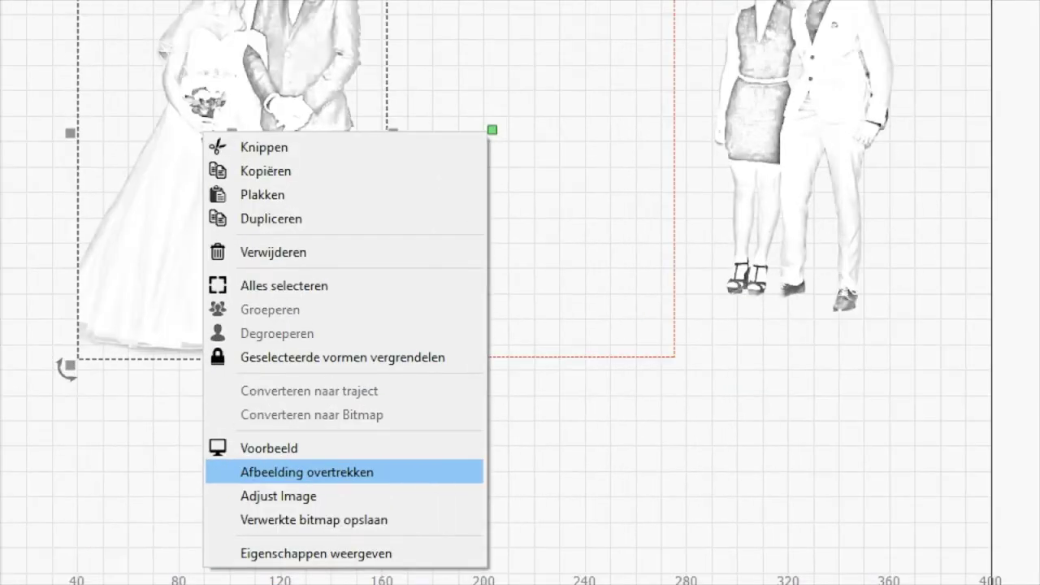
key("Escape")
right_click(236, 233)
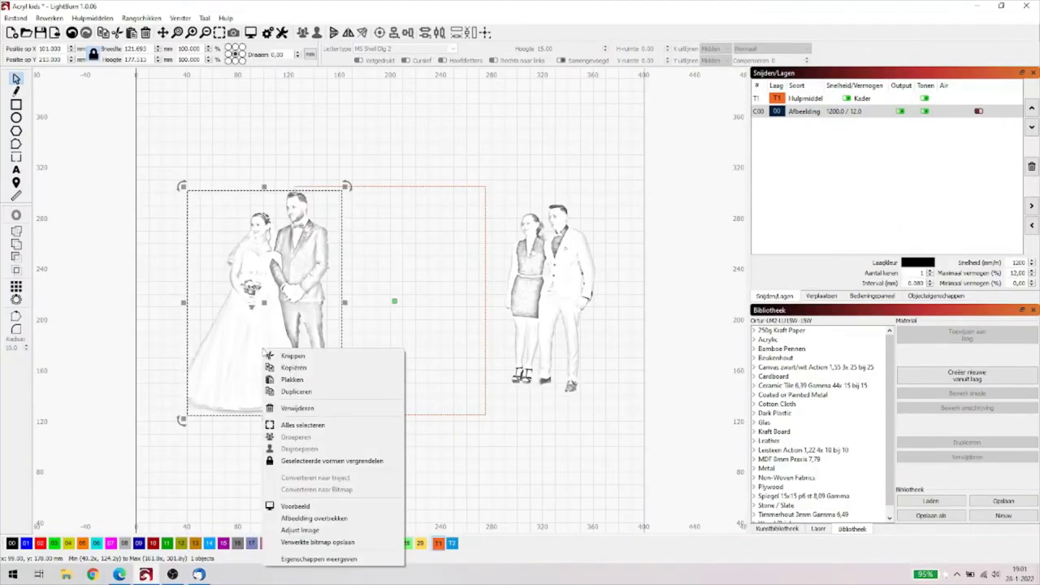
left_click(313, 517)
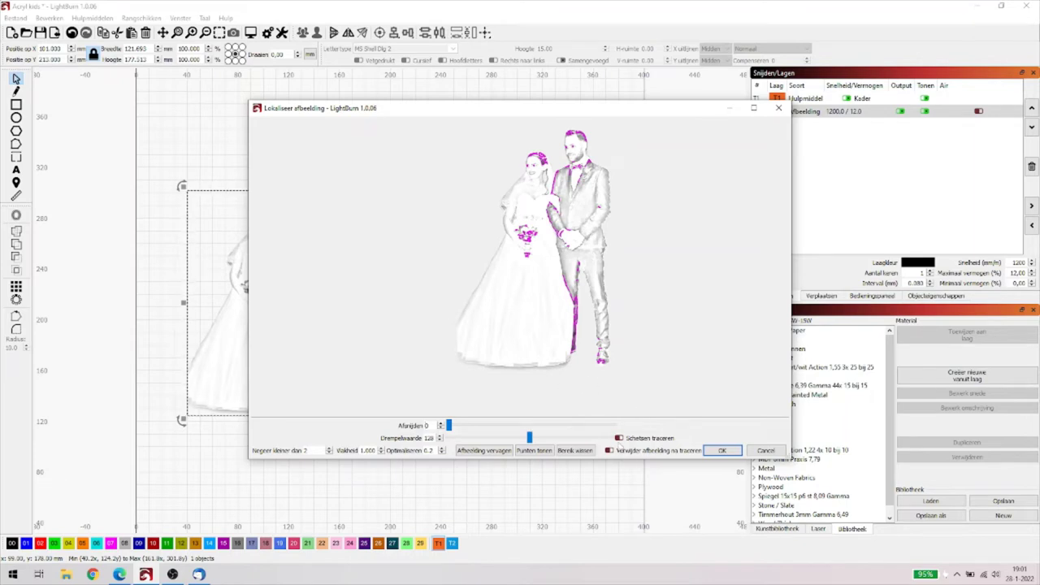
left_click(619, 439)
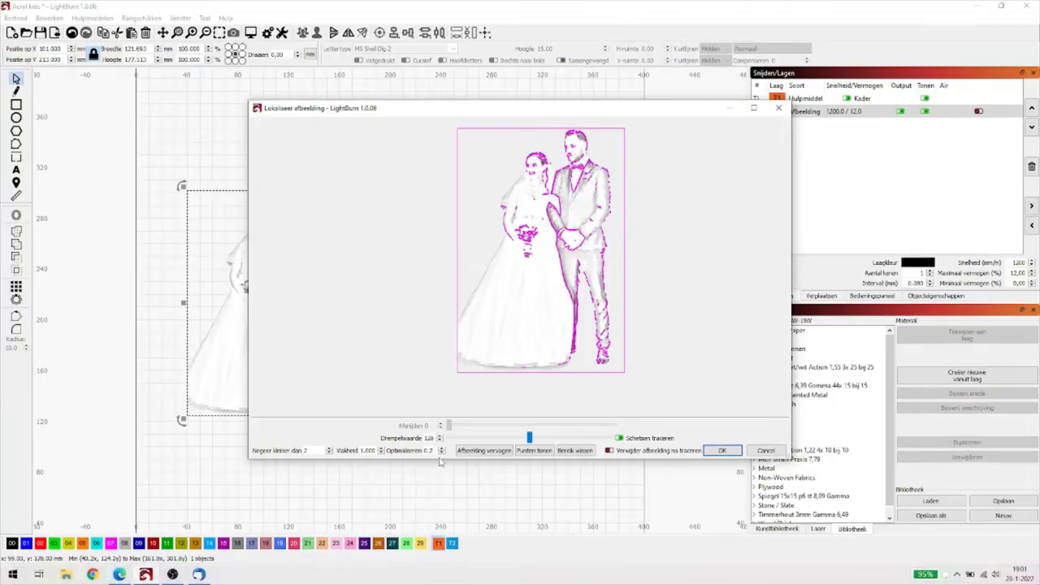
- Raise the trace's Optimaliseren value, set Drempelwaarde to 44, and apply the trace
left_click_drag(432, 451, 421, 453)
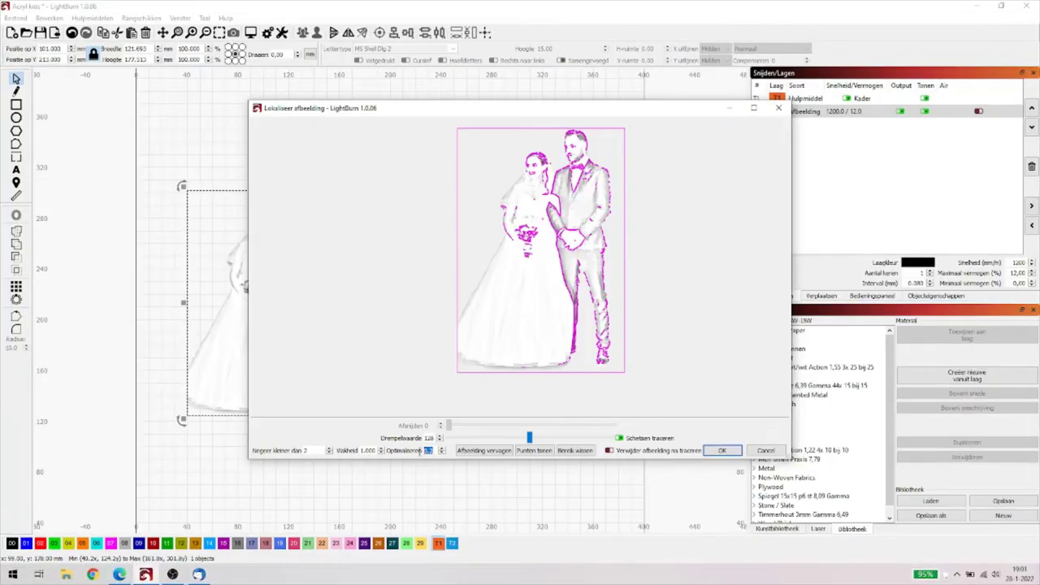
key("Tab")
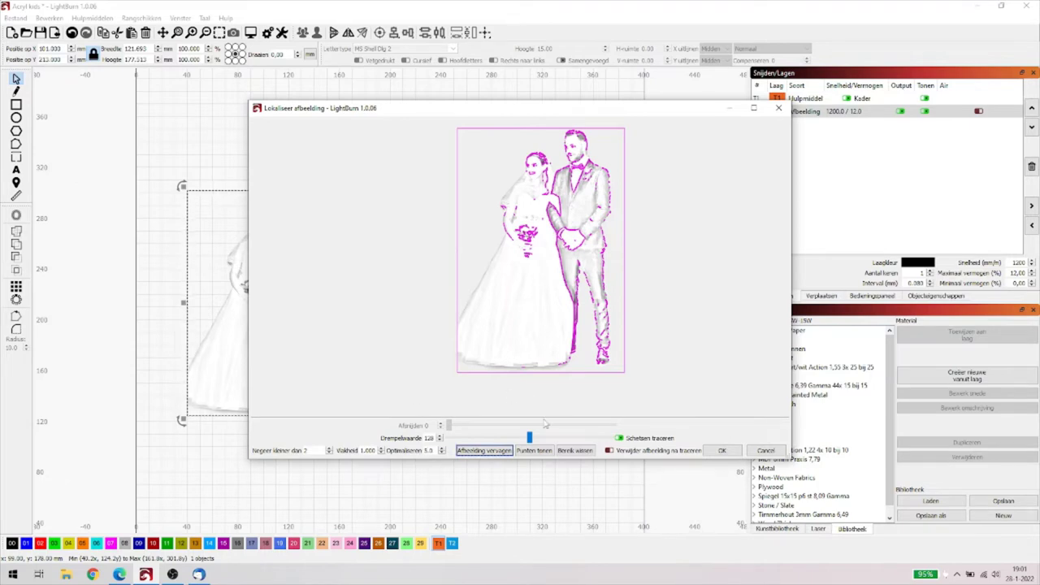
left_click_drag(532, 442, 470, 440)
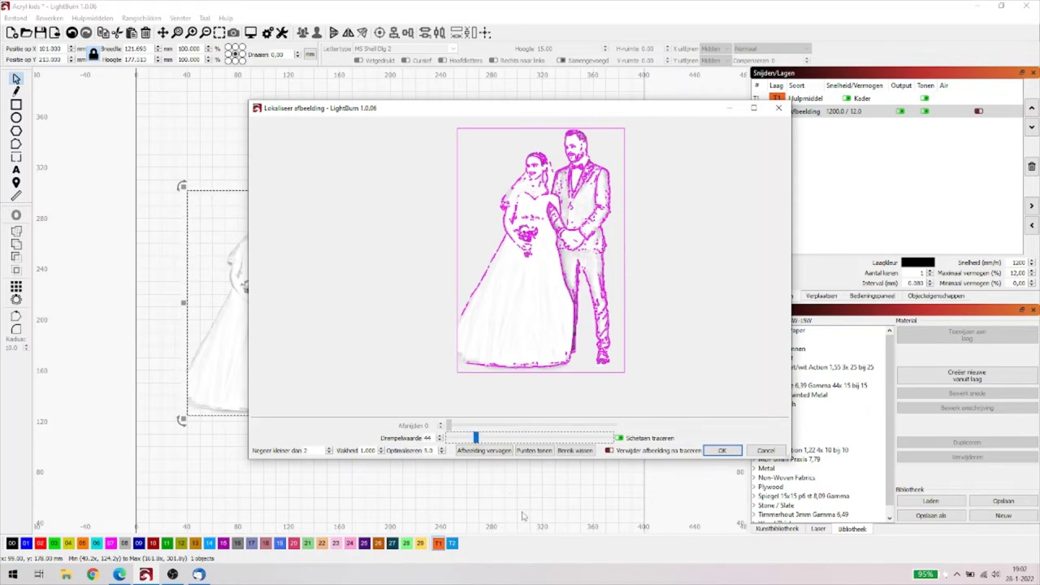
left_click(719, 449)
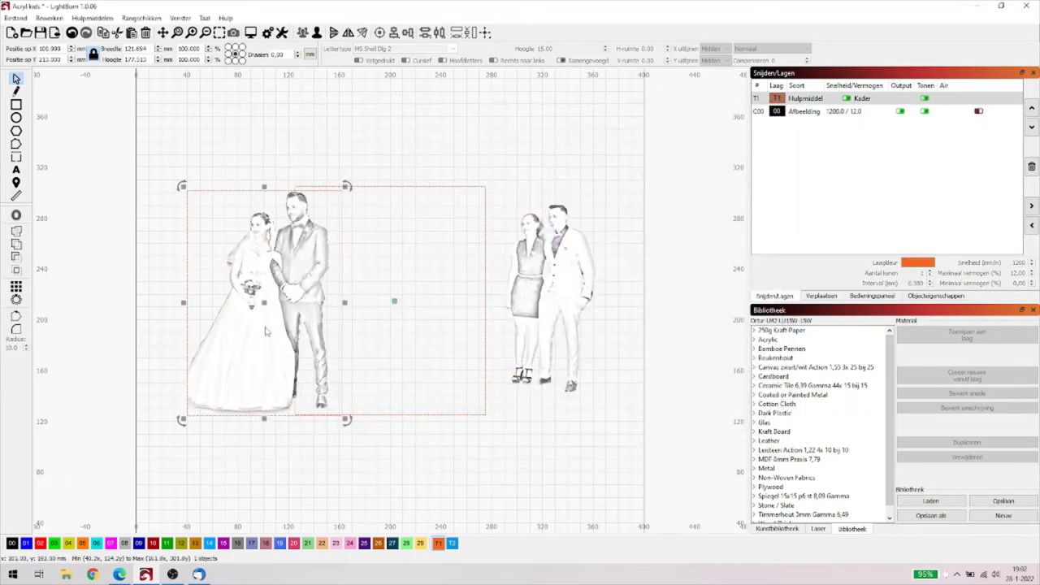
- Move the traced outline off the wedding photo to above the frame's centre and assign it to layer 00
mouse_move(264, 301)
left_mouse_down()
mouse_move(315, 288)
mouse_move(392, 244)
mouse_move(393, 202)
left_mouse_up()
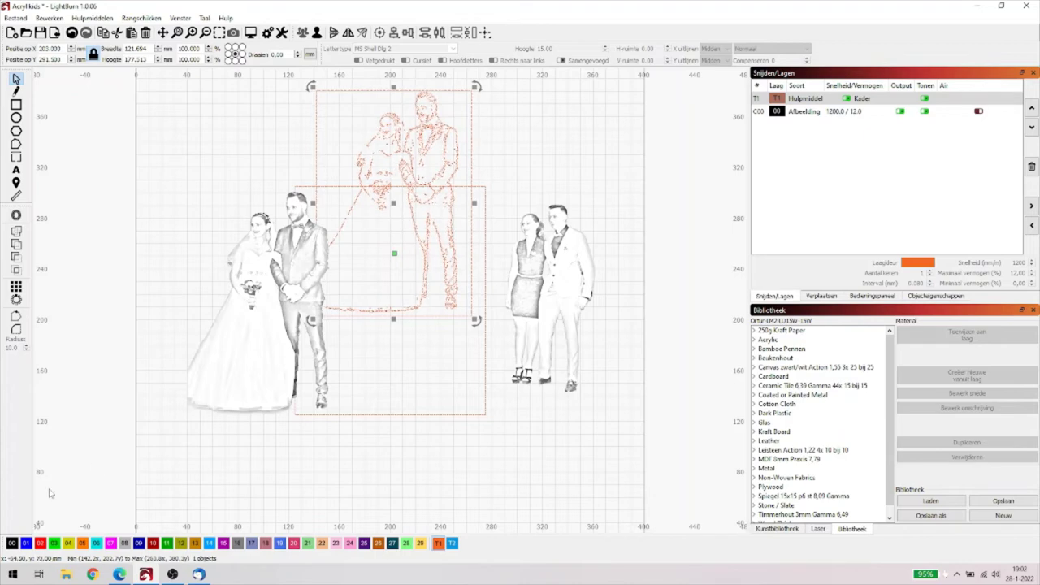
left_click(12, 543)
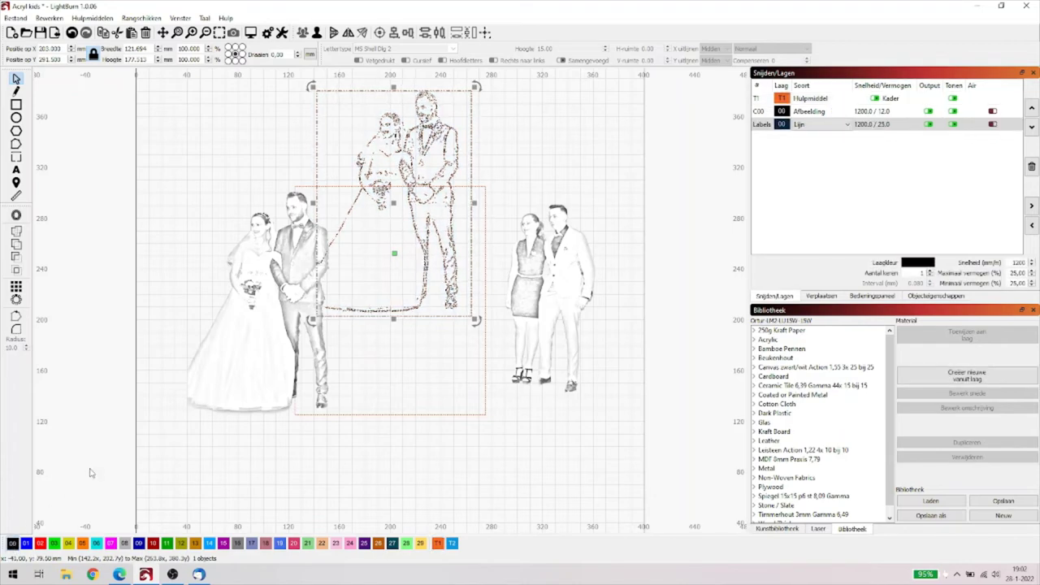
- Delete the wedding couple image and move its traced outline to the left of the rectangular frame
left_click(227, 358)
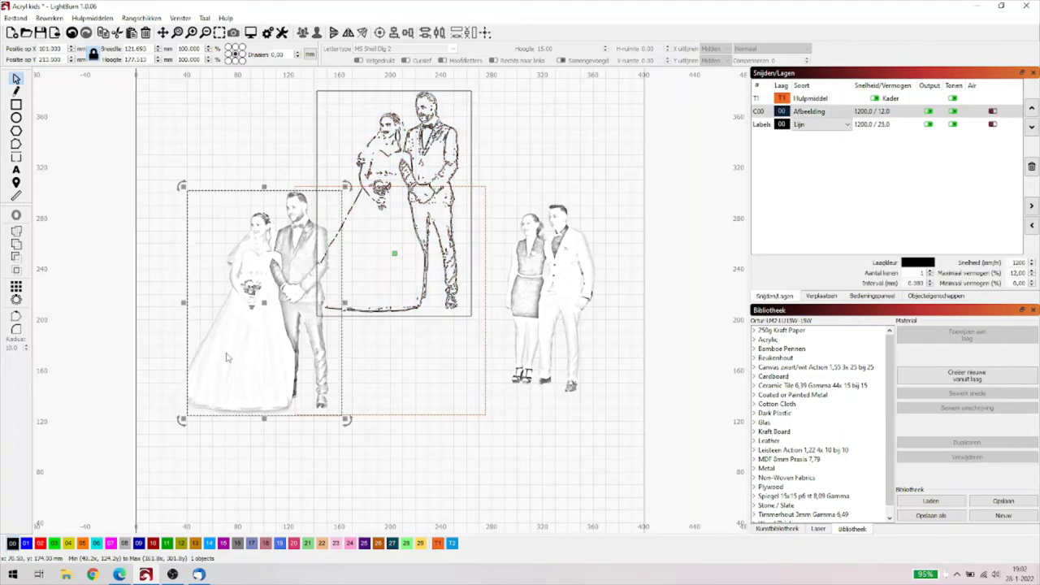
key("Delete")
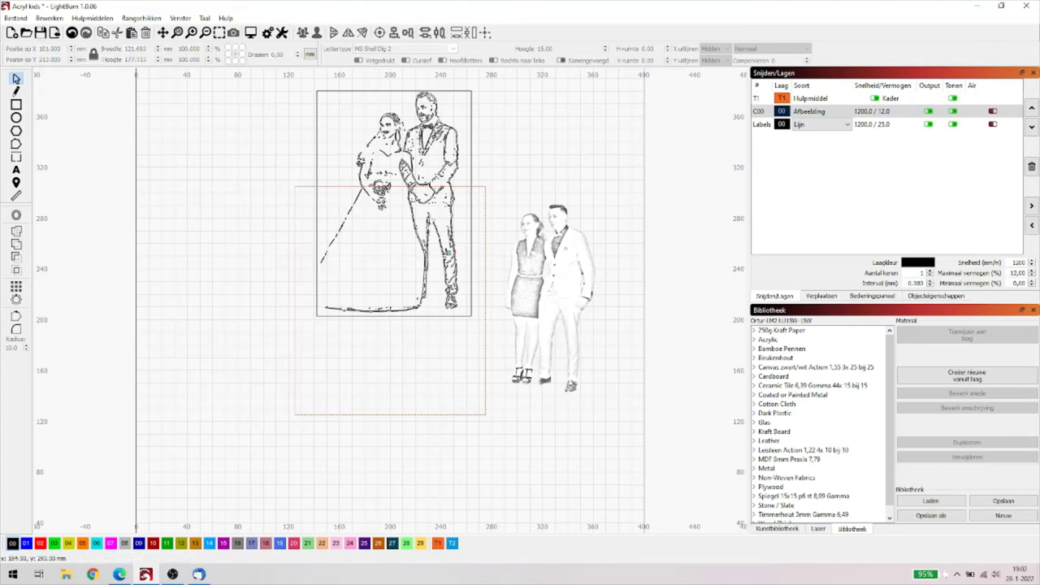
left_click(384, 225)
mouse_move(384, 225)
left_mouse_down()
mouse_move(249, 280)
mouse_move(205, 267)
mouse_move(225, 272)
left_mouse_up()
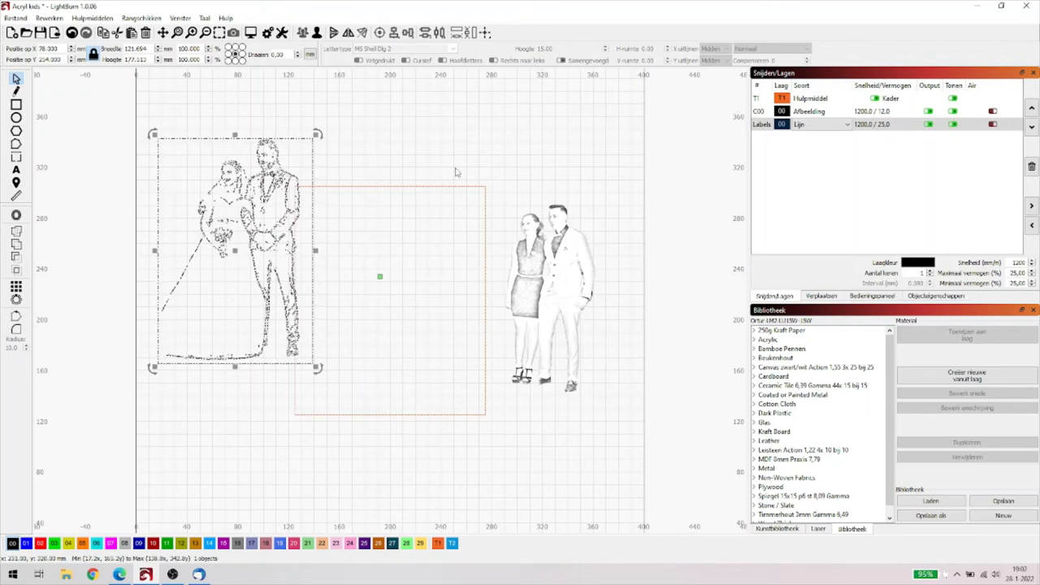
left_click(455, 172)
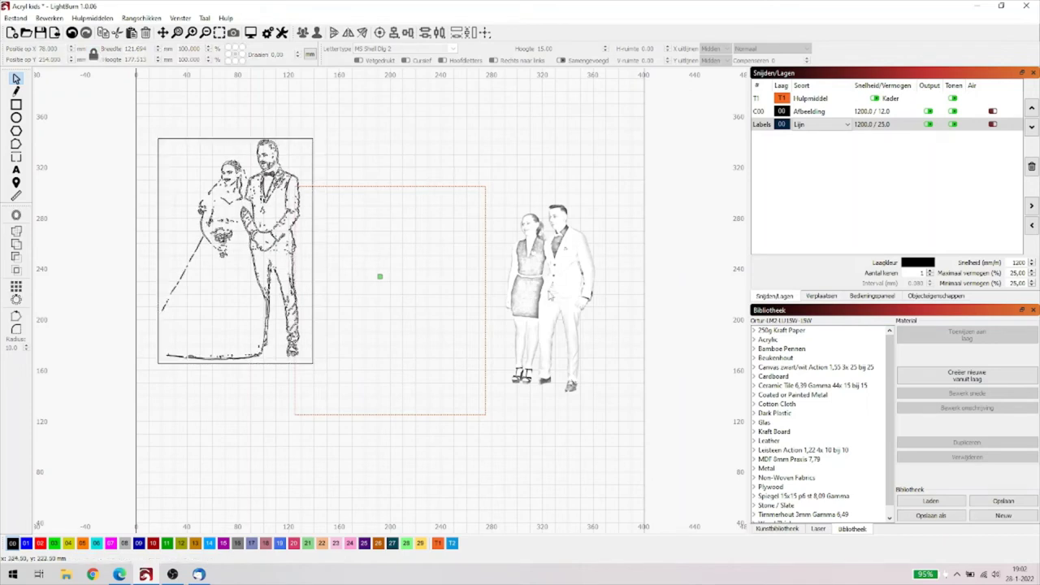
- Start tracing the couple image beside the frame (Afbeelding overtrekken) with a higher Optimaliseren value and Schetsen traceren enabled
left_click(547, 298)
right_click(548, 297)
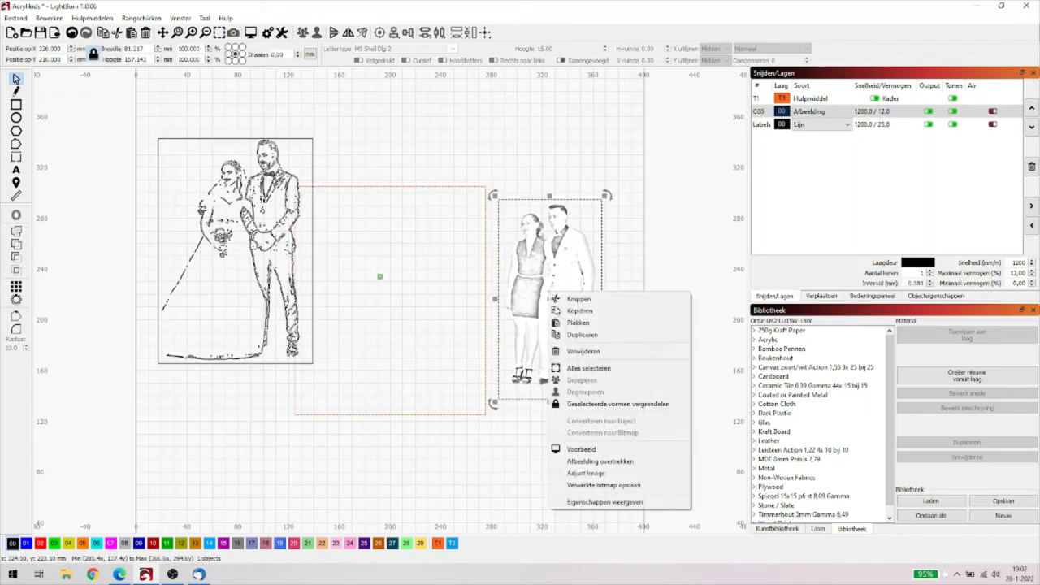
left_click(609, 462)
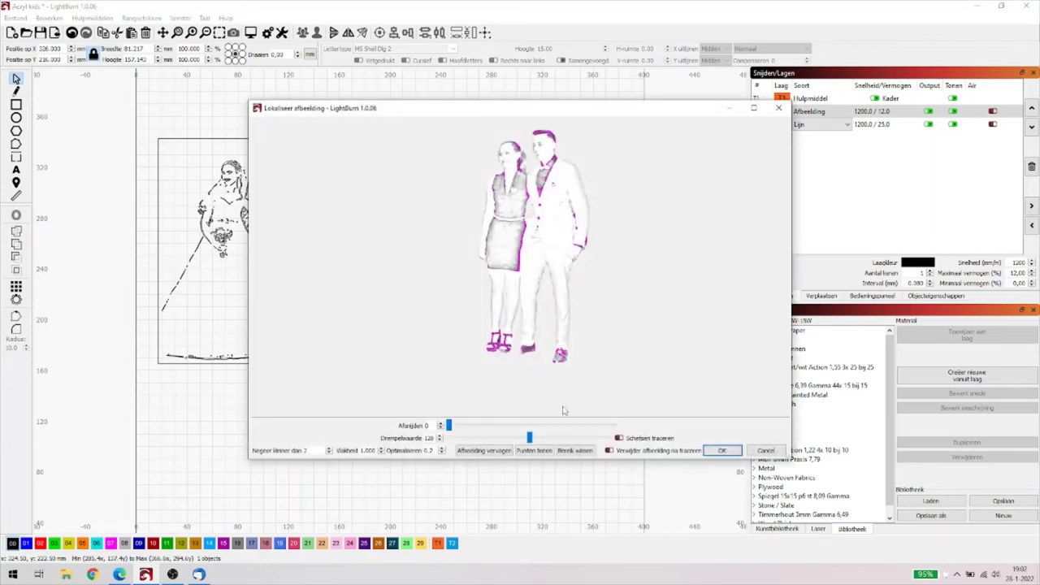
left_click_drag(433, 450, 398, 455)
key("Tab")
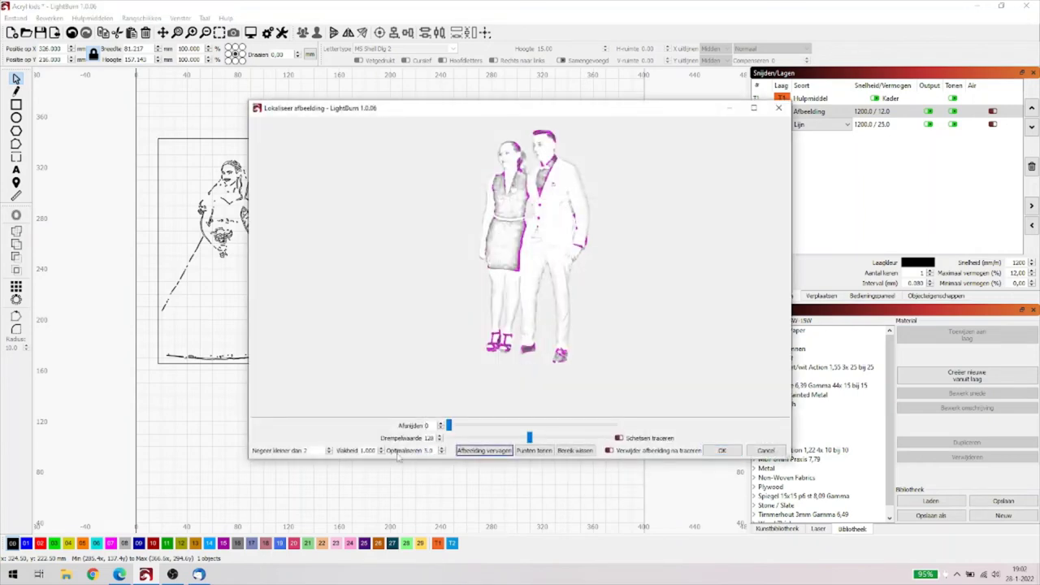
left_click(618, 438)
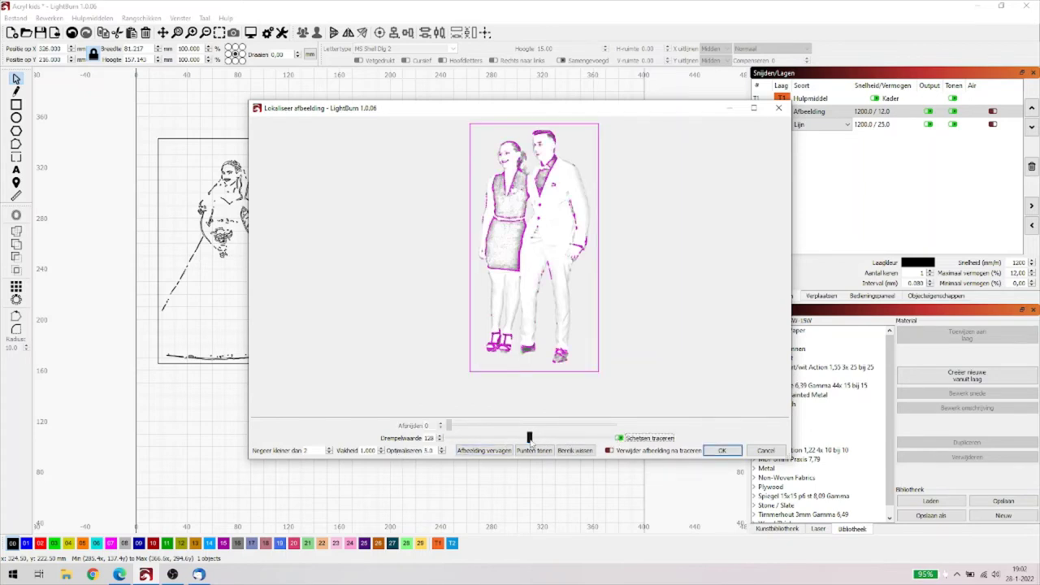
- Apply the trace with Drempelwaarde lowered to 1 and move the resulting outline off the photo onto the frame's lower edge
left_click_drag(529, 438, 450, 440)
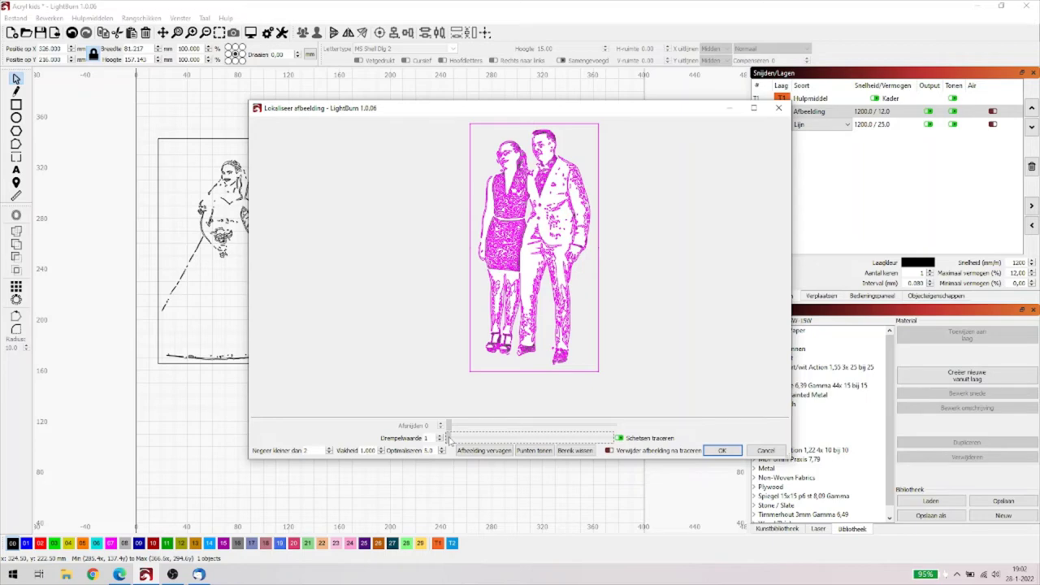
left_click(447, 438)
left_click(722, 450)
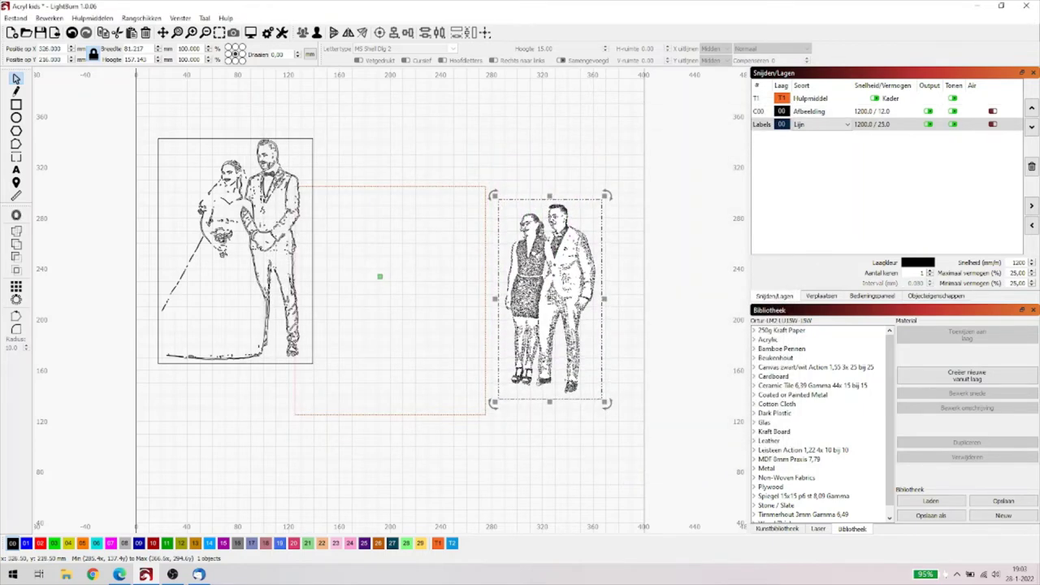
left_click_drag(520, 224, 372, 314)
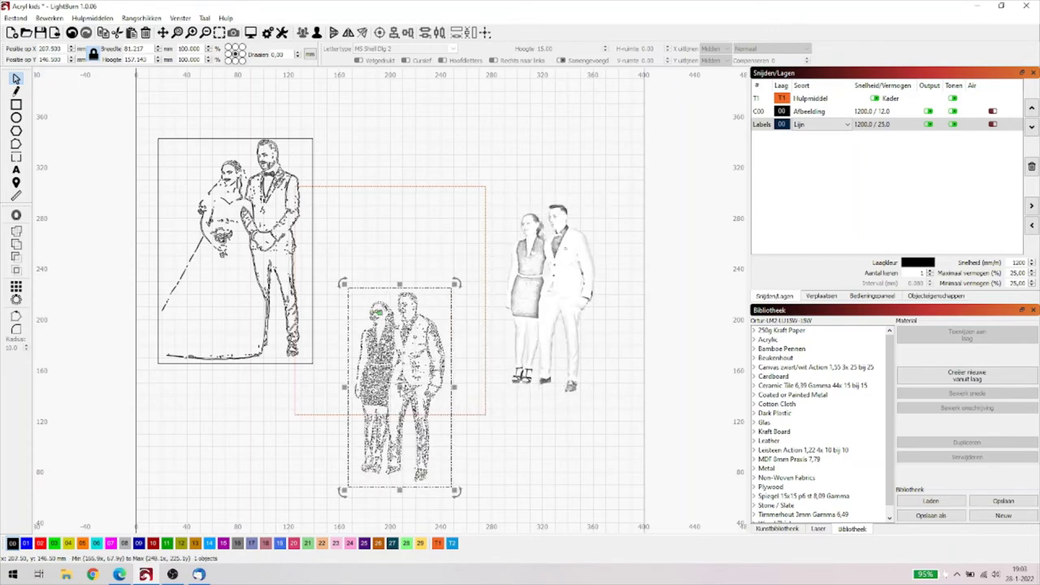
left_click(492, 434)
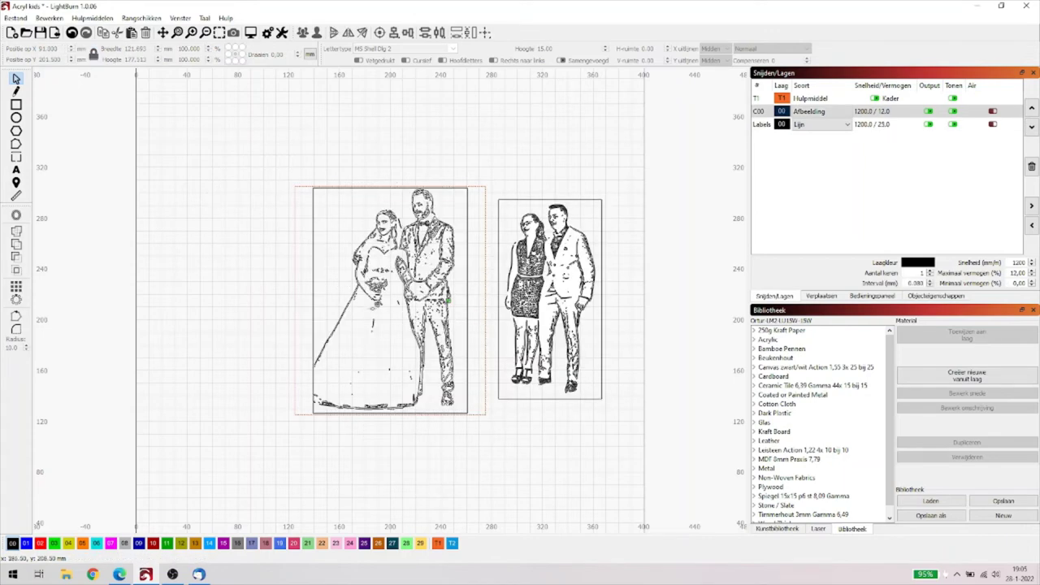
- Move the traced wedding outline out of the frame to its left side and ungroup it
left_click(390, 301)
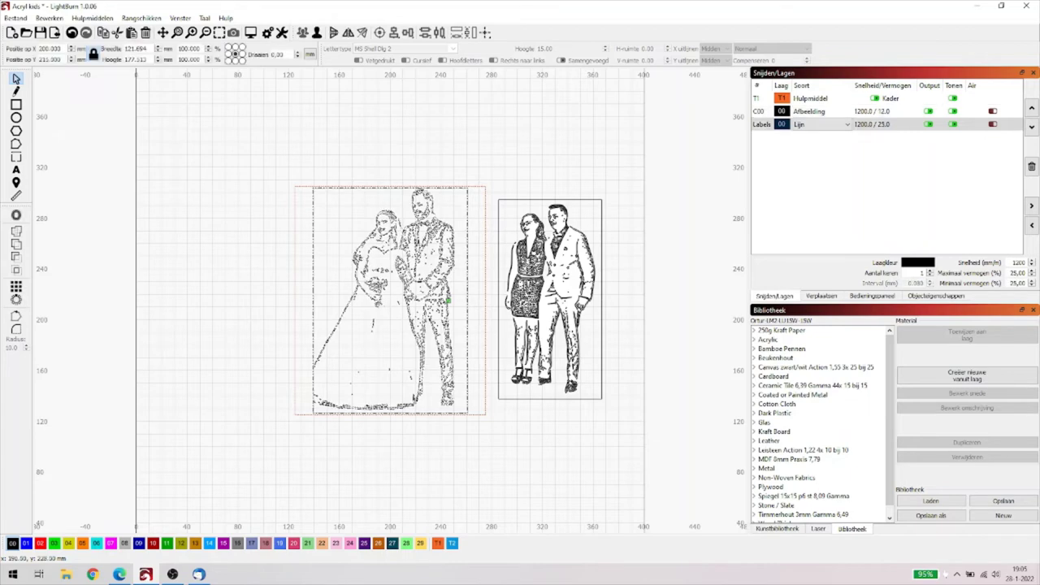
left_click_drag(391, 300, 238, 317)
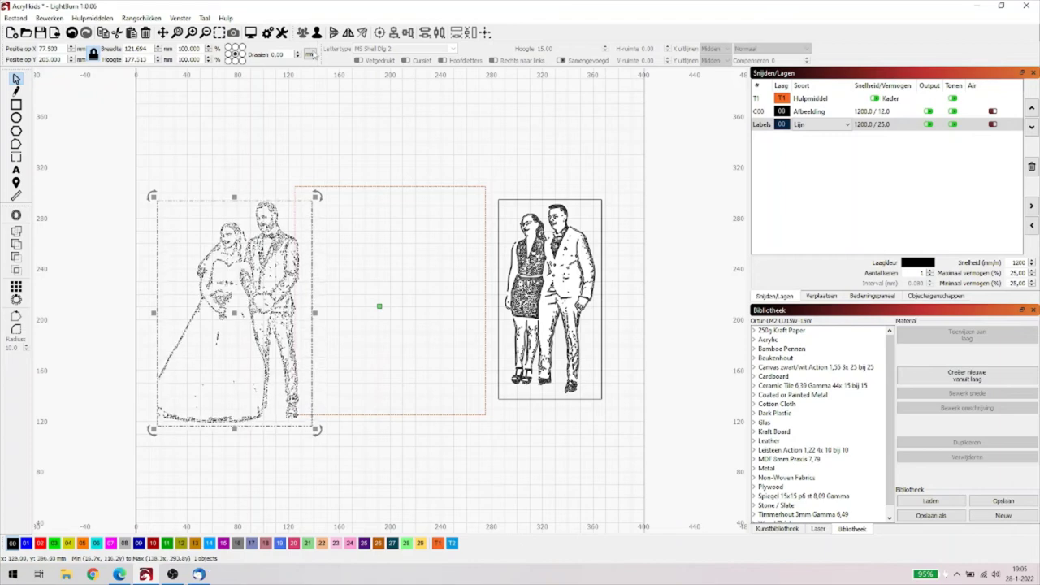
left_click(316, 32)
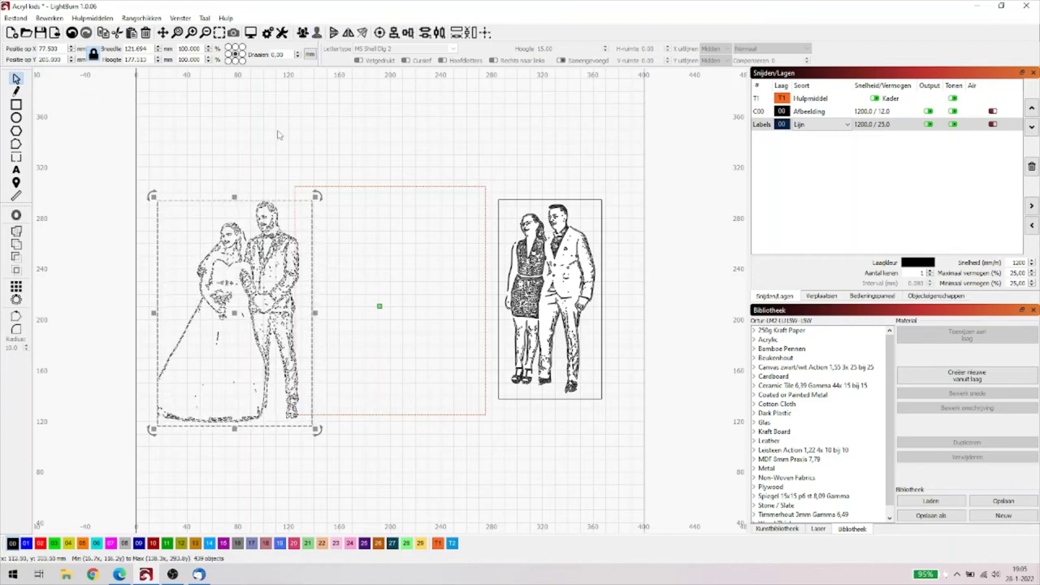
- Delete the rectangular border around the ungrouped wedding outline
left_click(260, 159)
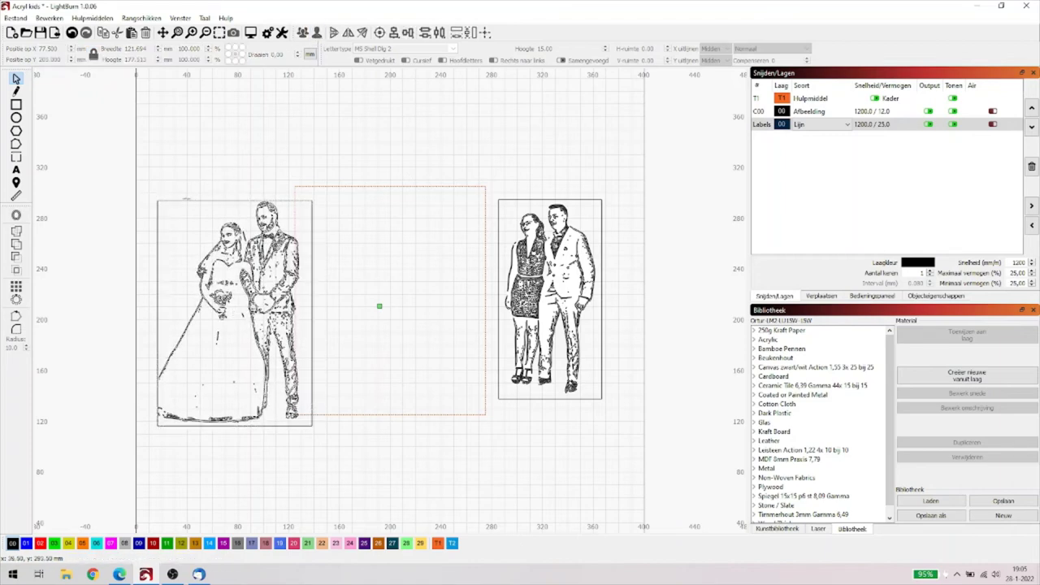
key("ctrl+z")
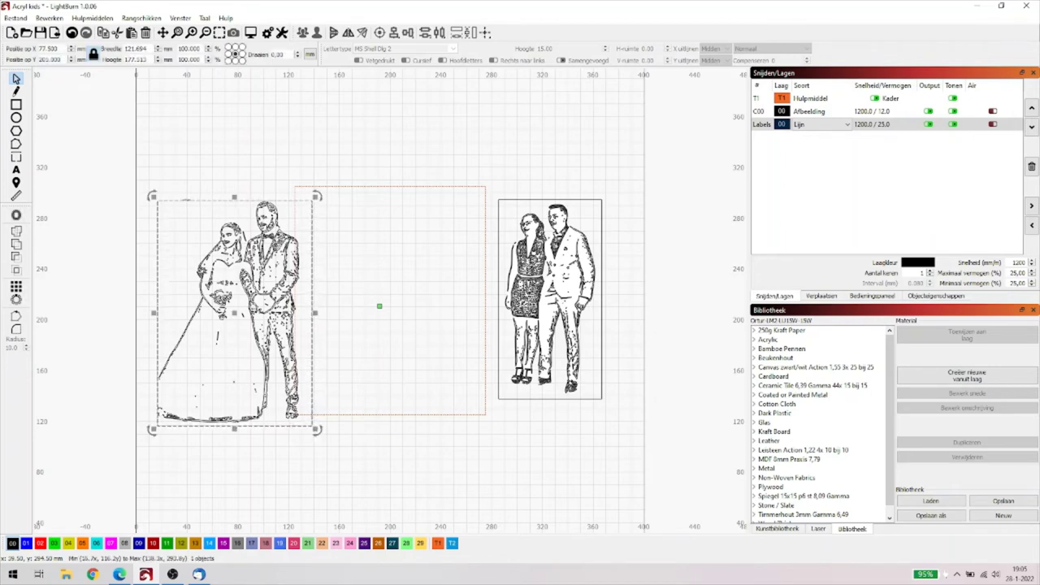
key("Escape")
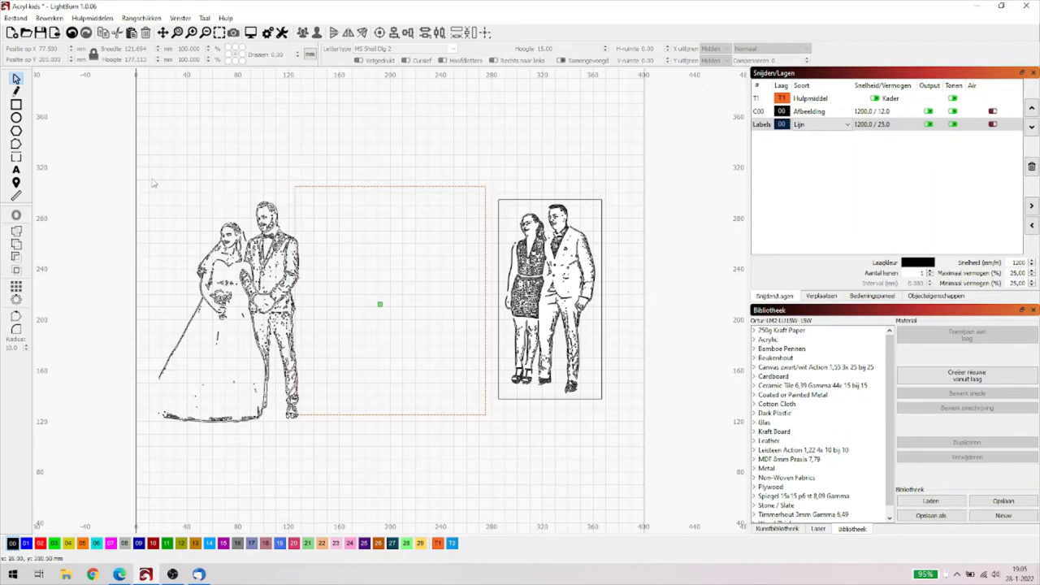
- Try to group the wedding outline's pieces and move them as one object, undoing both moves
left_click_drag(183, 242, 162, 180)
left_click_drag(296, 443, 195, 281)
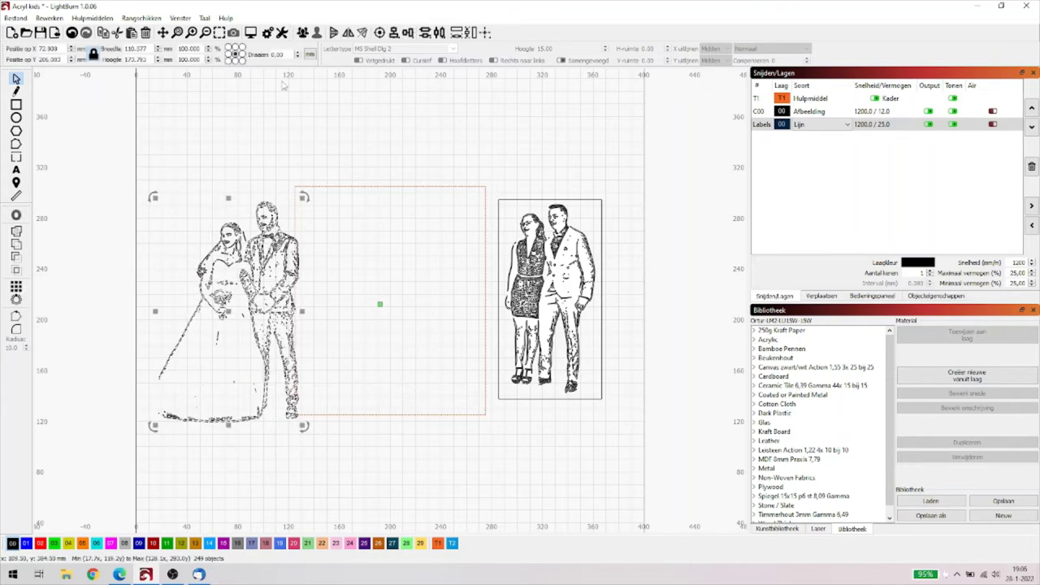
left_click(301, 32)
left_click_drag(229, 311, 284, 310)
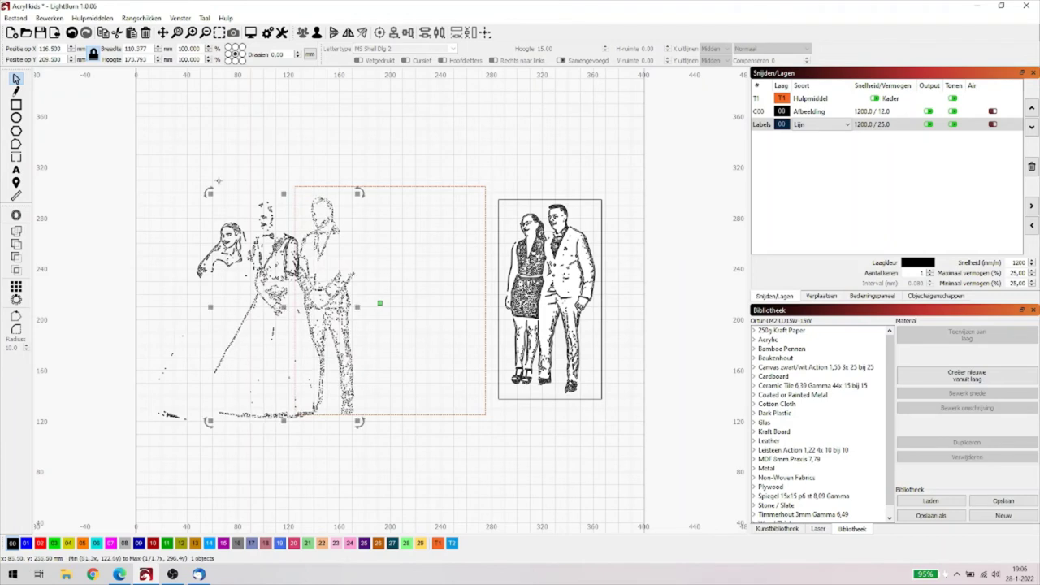
left_click(72, 34)
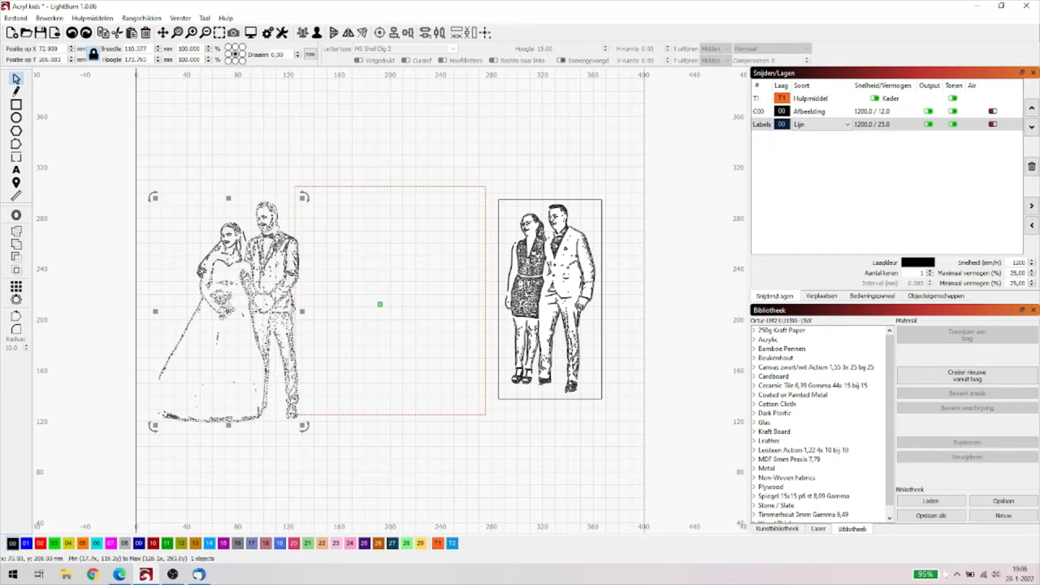
left_click_drag(227, 308, 223, 308)
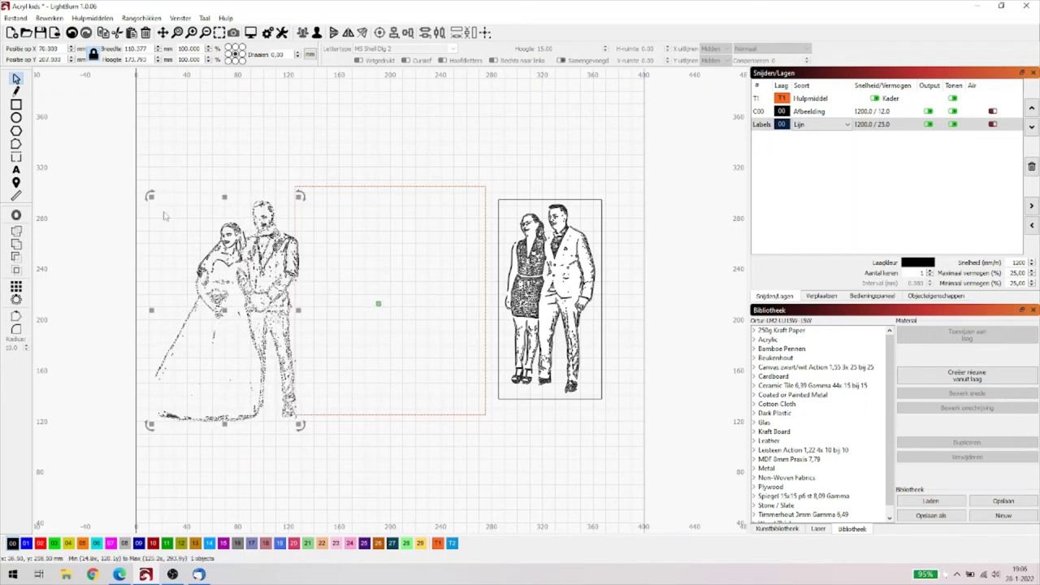
left_click(71, 33)
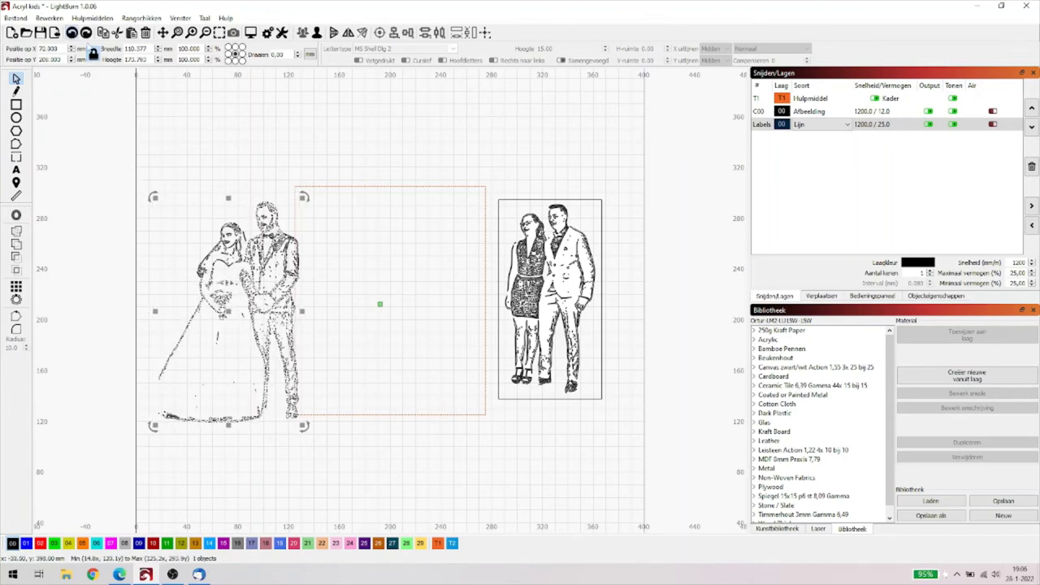
key("Escape")
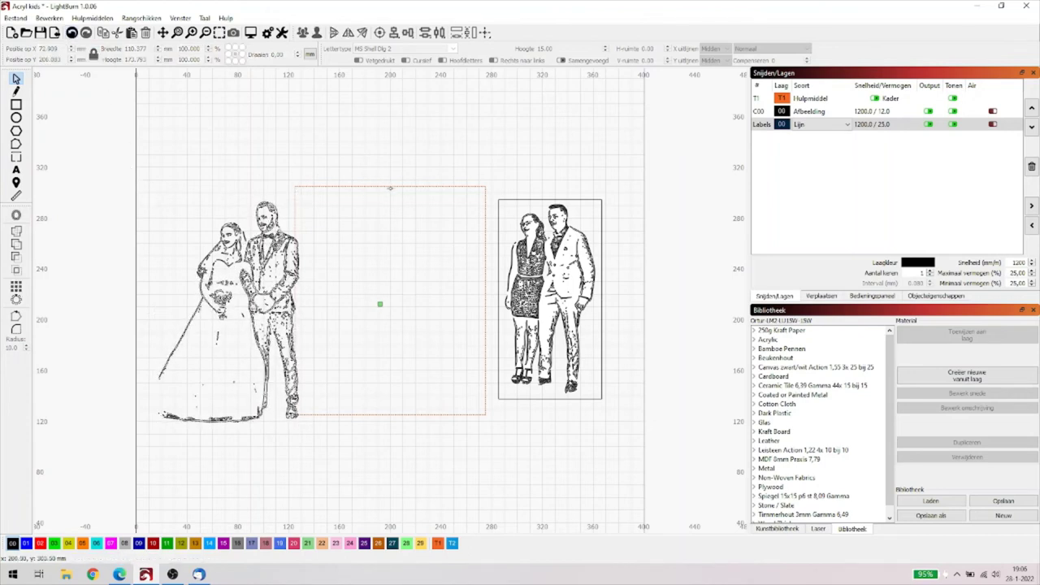
- With the frame moved aside, group all pieces of the wedding outline and move the group up to the work area's upper-left corner
left_click(392, 186)
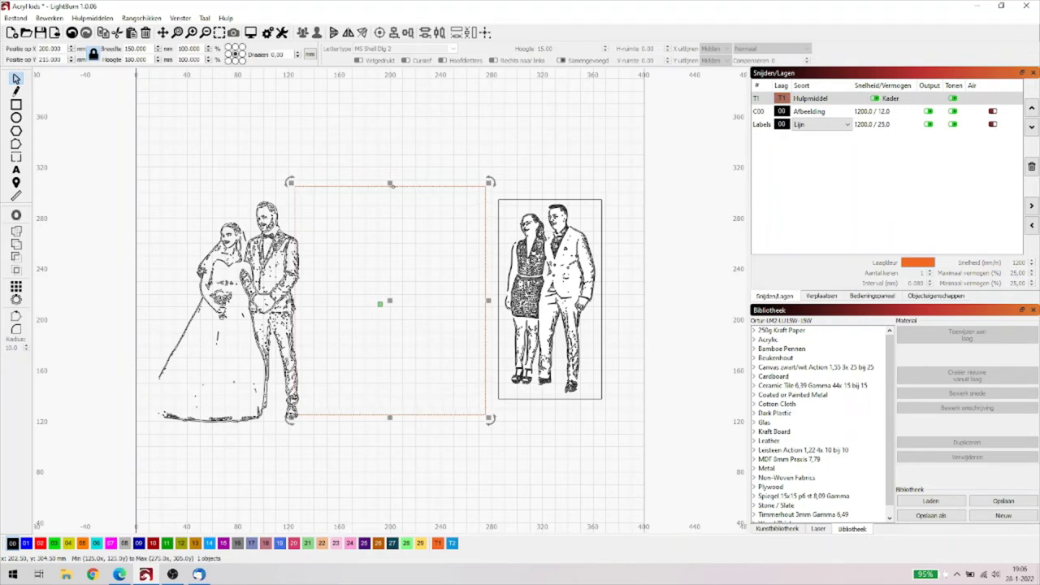
left_click_drag(392, 186, 475, 186)
left_click_drag(317, 439, 106, 187)
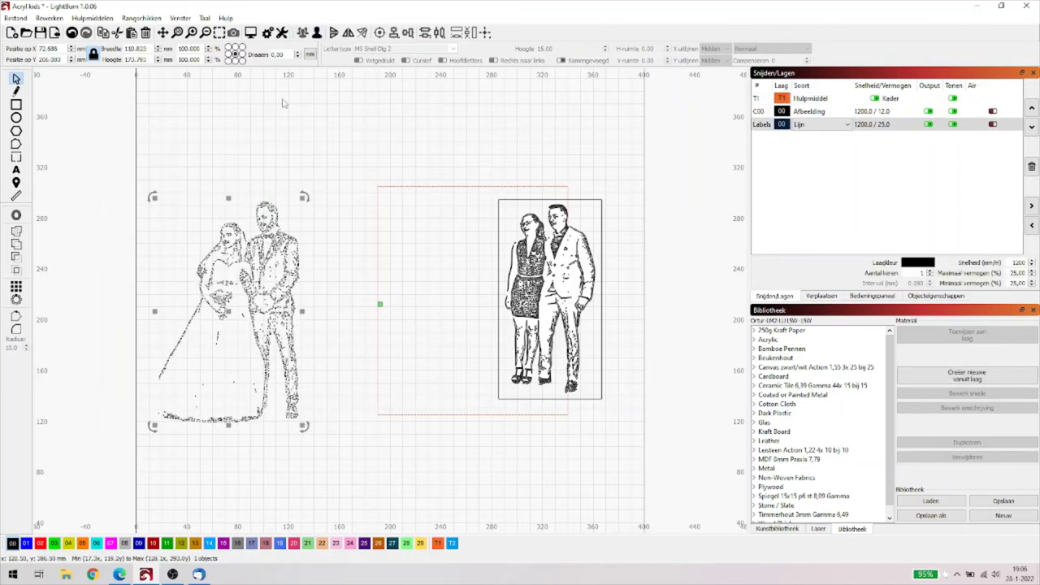
left_click(245, 254)
left_click(225, 312)
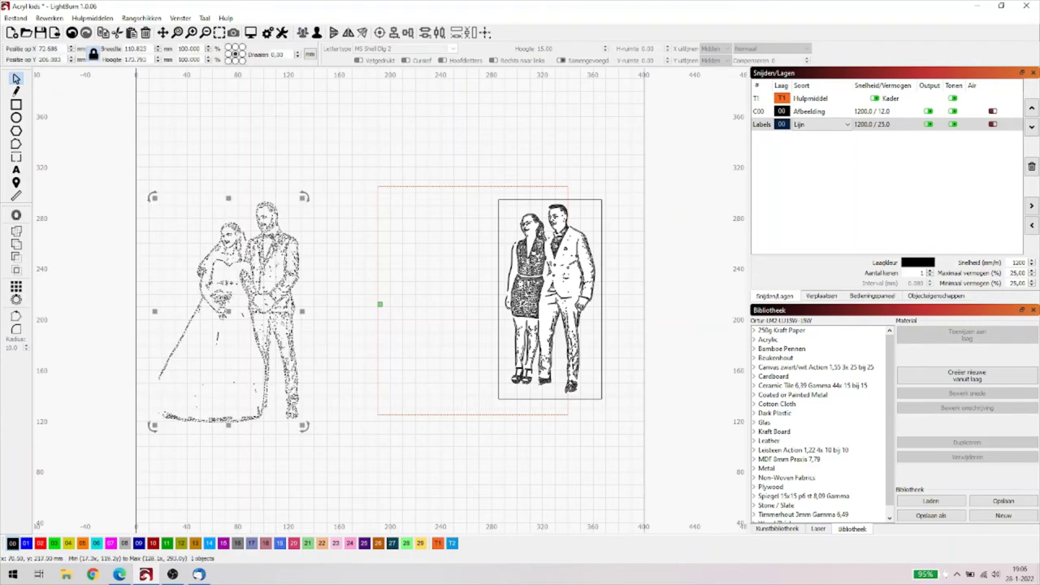
left_click_drag(233, 315, 224, 213)
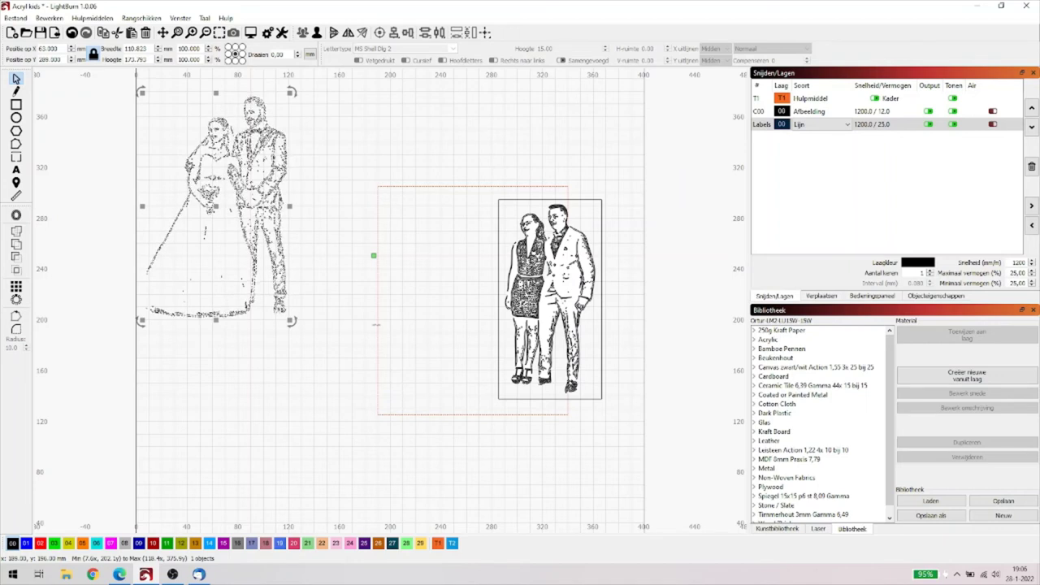
- Move the rectangular frame back and set its position to X 200 and Y 215 mm
left_click(376, 325)
left_click_drag(376, 325, 275, 312)
left_click_drag(269, 263, 268, 271)
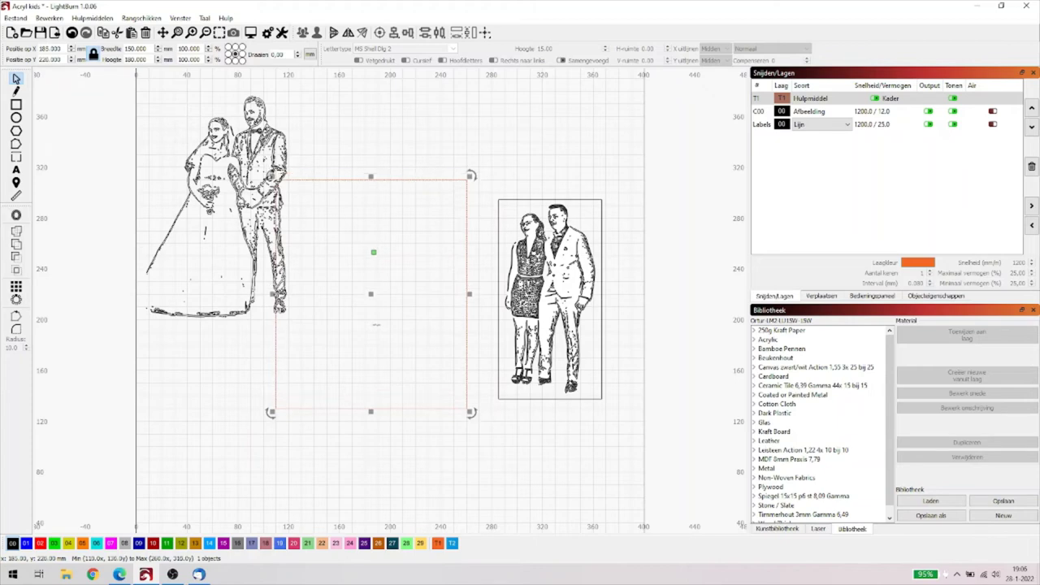
left_click_drag(371, 272, 370, 285)
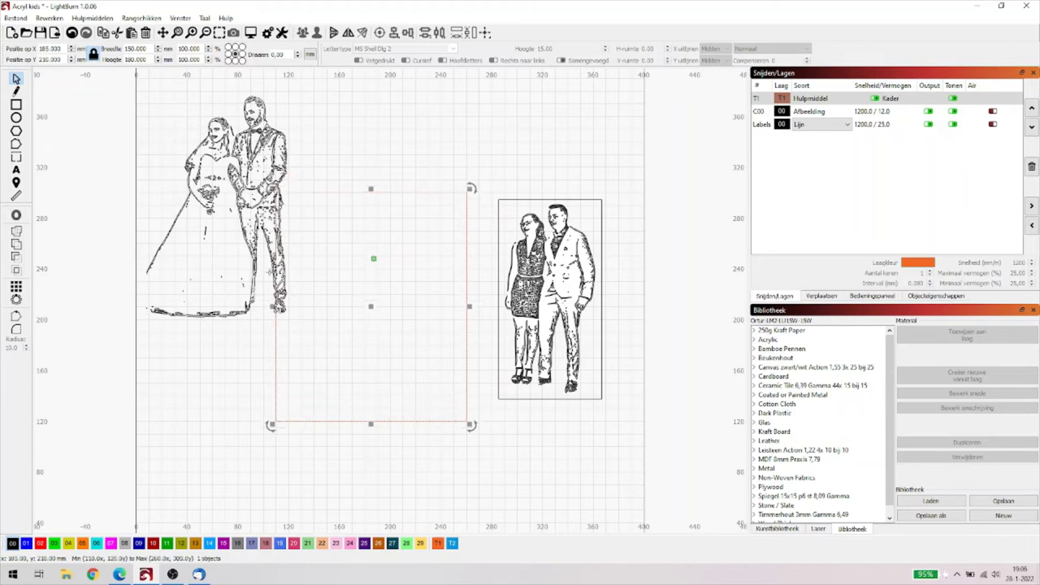
double_click(50, 49)
type("200")
key("Tab")
type("2")
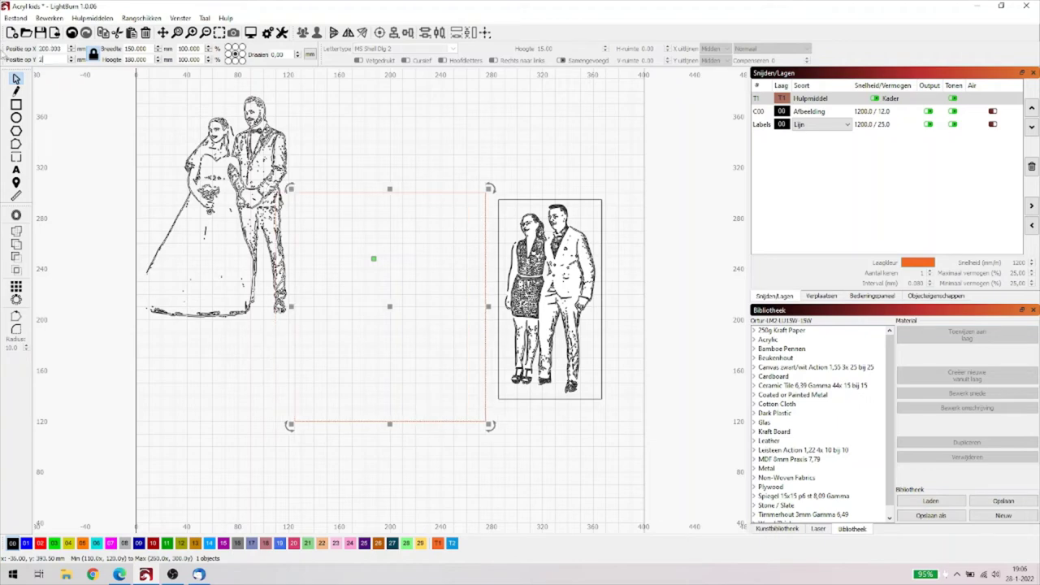
type("15")
key("Return")
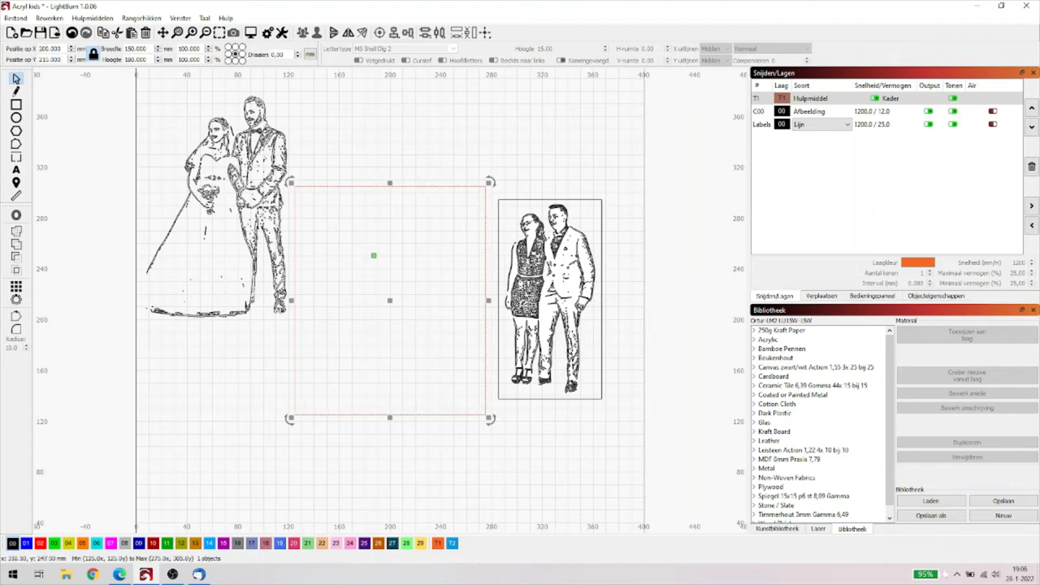
- Ungroup the outline of the couple beside the frame and delete its surrounding rectangular border
left_click(550, 286)
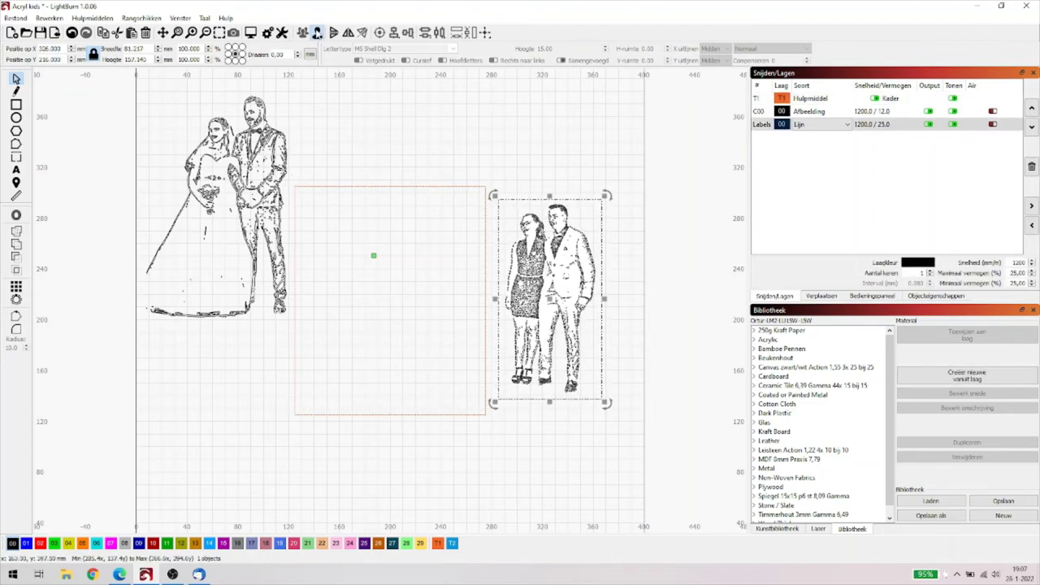
left_click(504, 119)
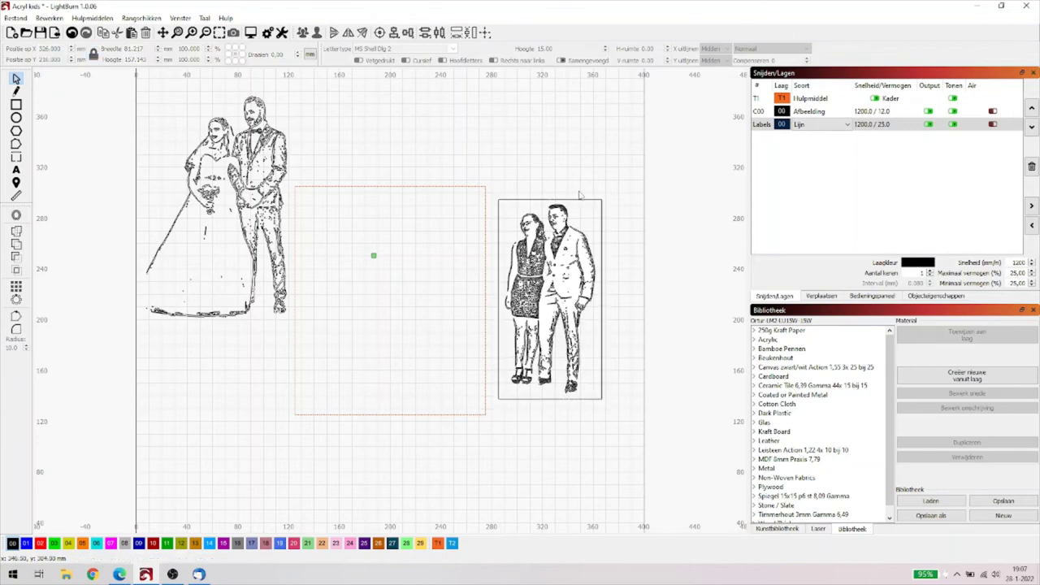
left_click(549, 299)
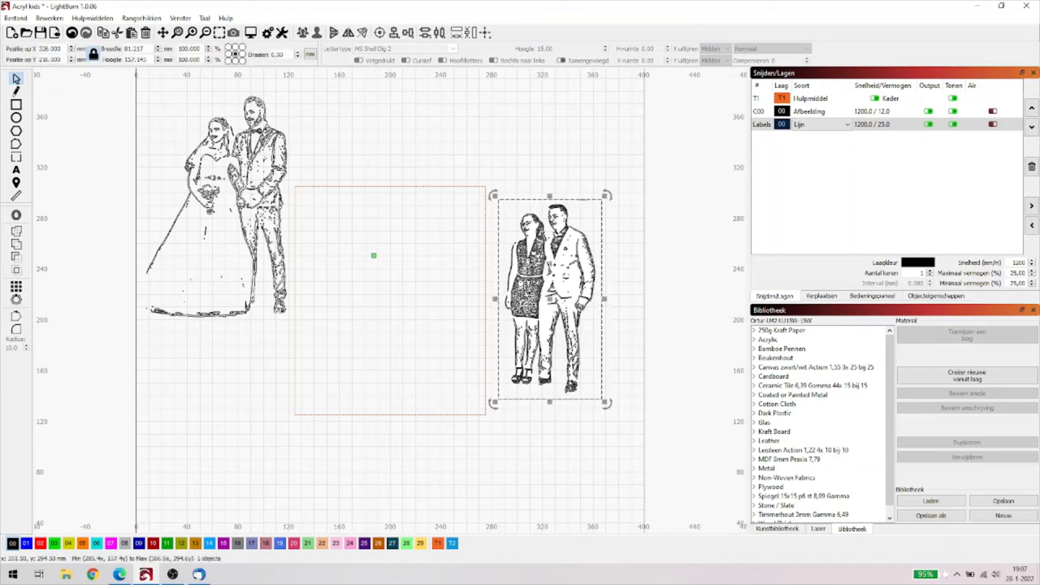
key("Escape")
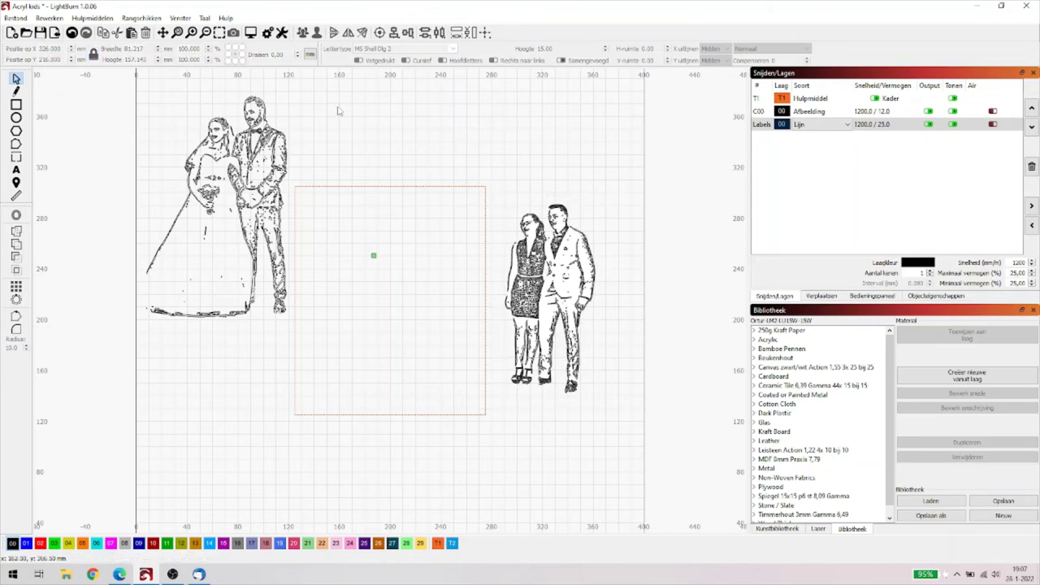
- Select all loose pieces of the couple's outline beside the frame and group them into one object
left_click_drag(617, 428, 503, 258)
left_click_drag(500, 182, 500, 181)
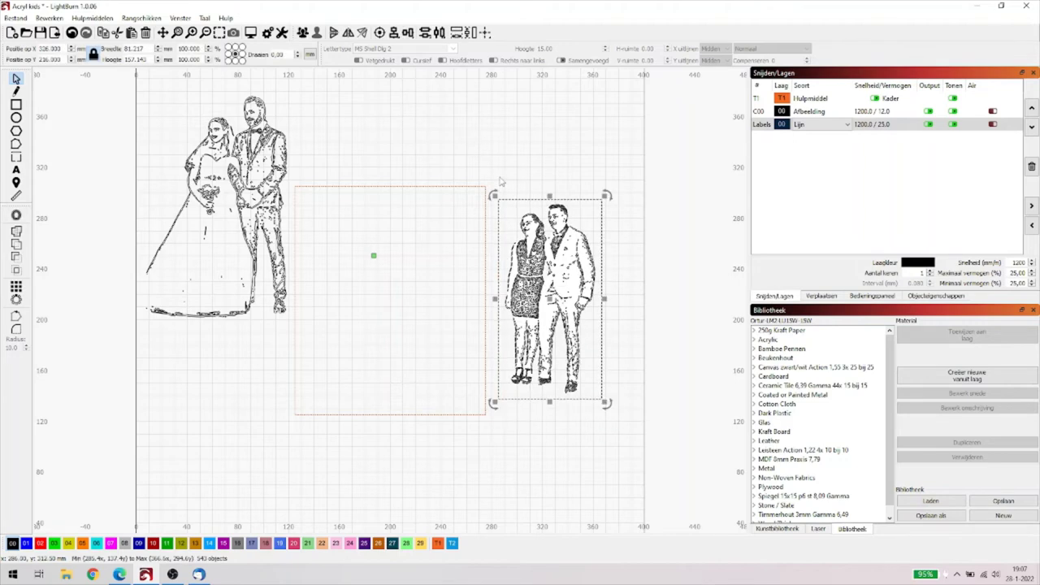
left_click(302, 33)
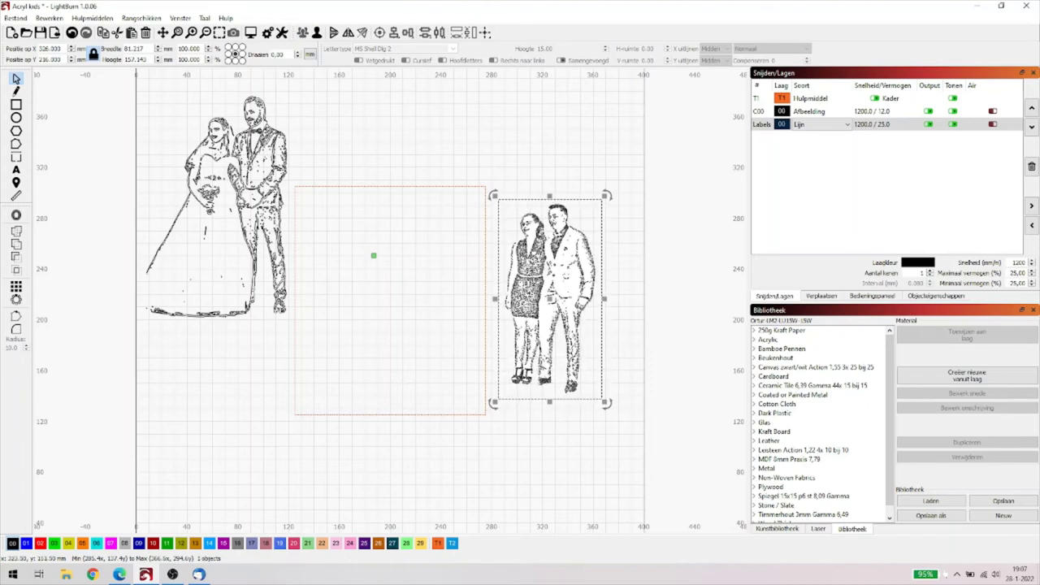
left_click(562, 488)
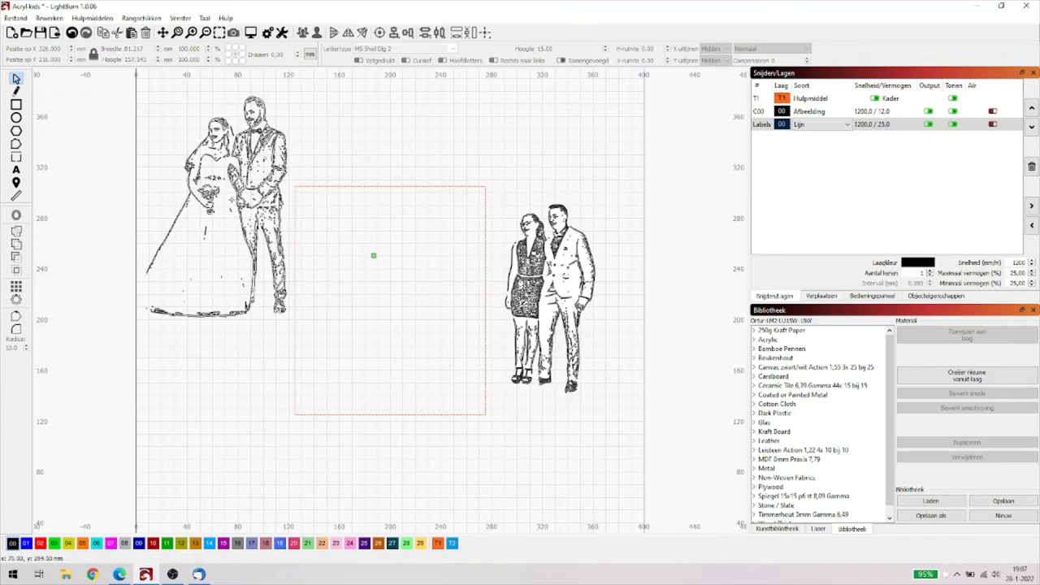
- Move the bridal couple's outline into the frame's lower-left corner and scale it down to about 83 by 130 mm
left_click(227, 201)
left_click_drag(212, 205, 359, 290)
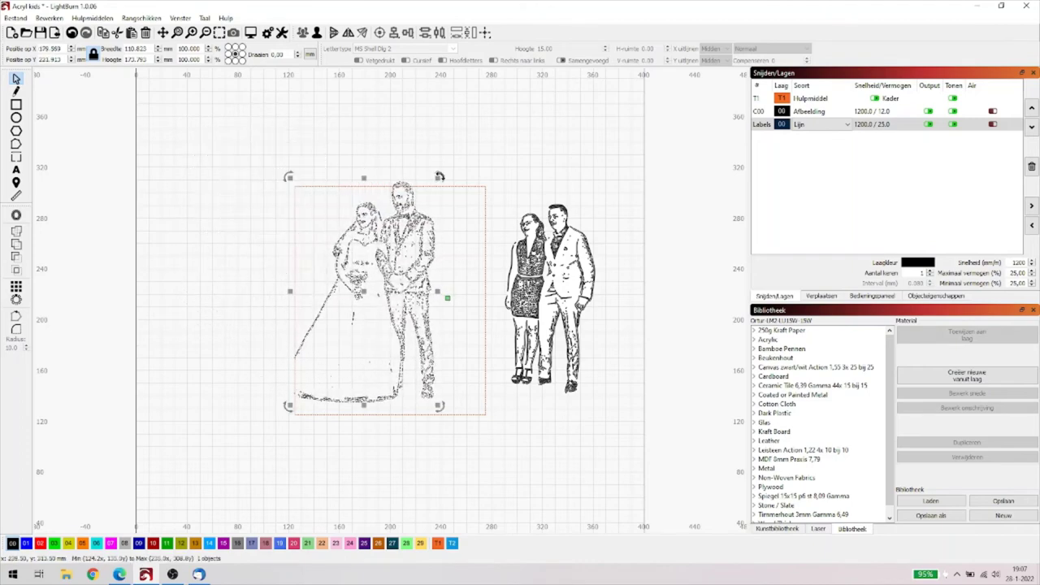
left_click_drag(439, 177, 408, 226)
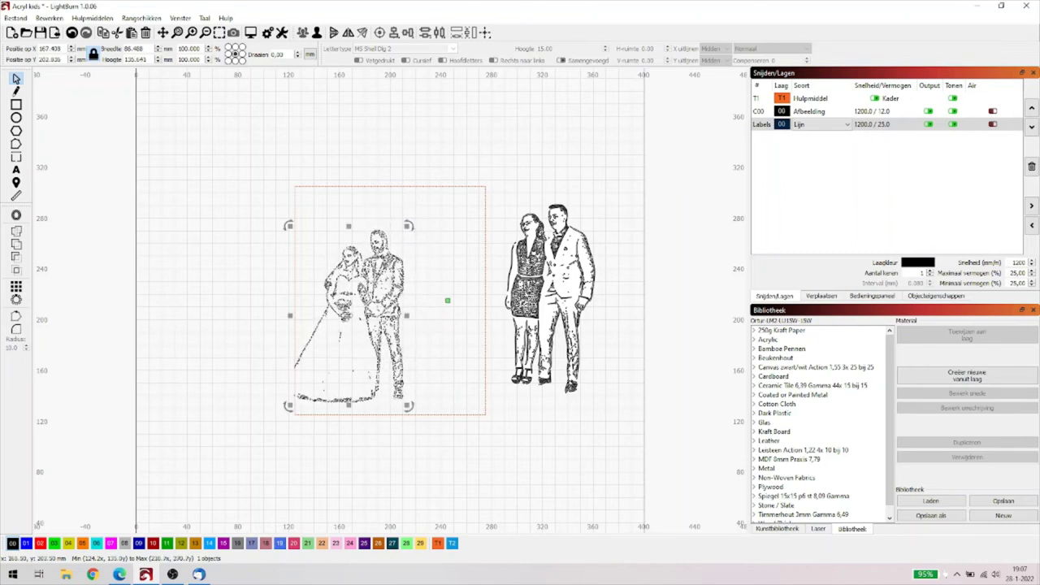
left_click_drag(348, 318, 355, 320)
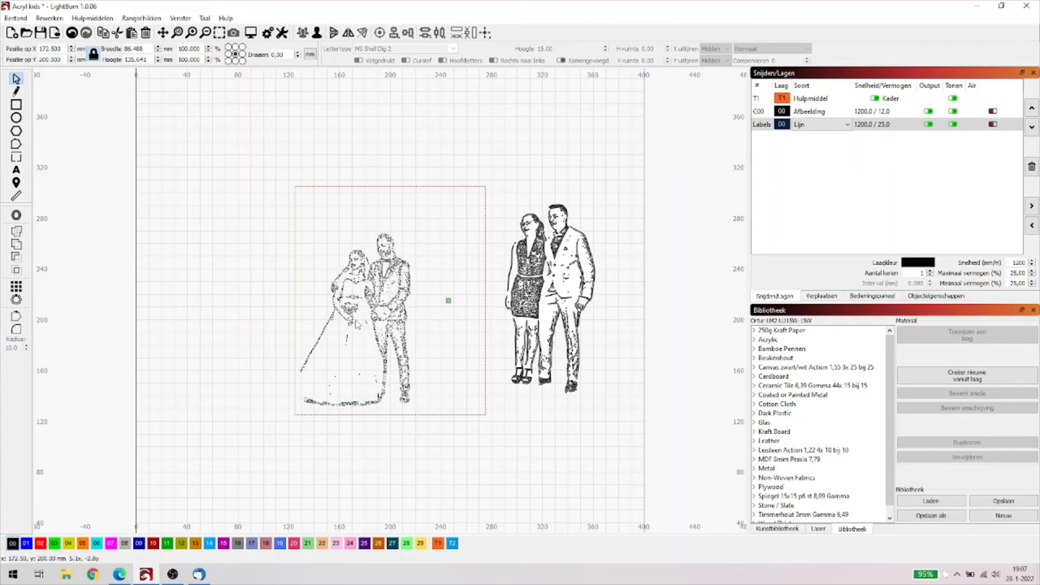
left_click_drag(349, 320, 349, 320)
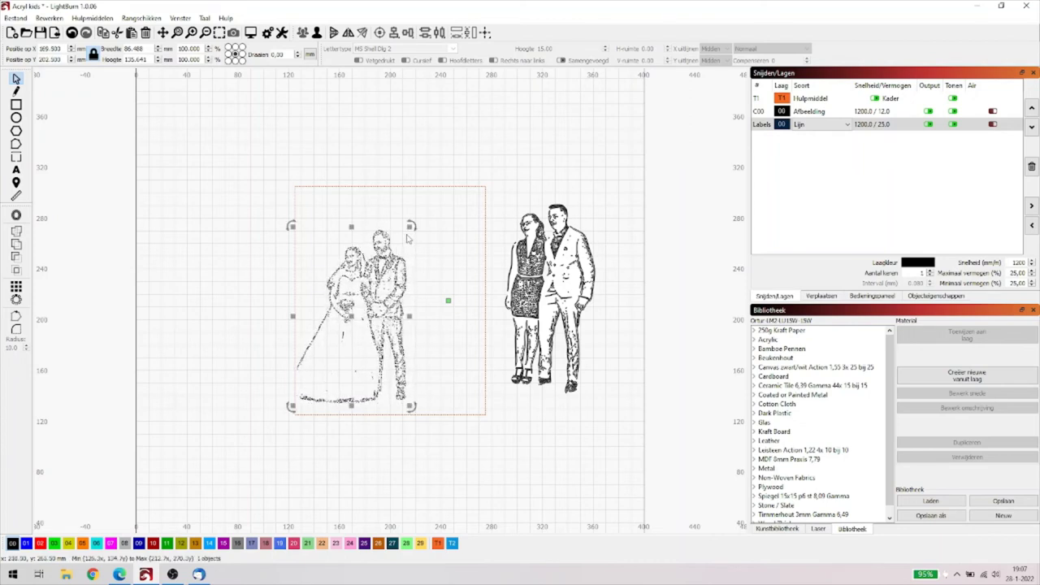
left_click_drag(412, 228, 406, 236)
- Scale the second couple's outline down to about 73 by 142 mm and place it in the frame's upper-right area
left_click(536, 301)
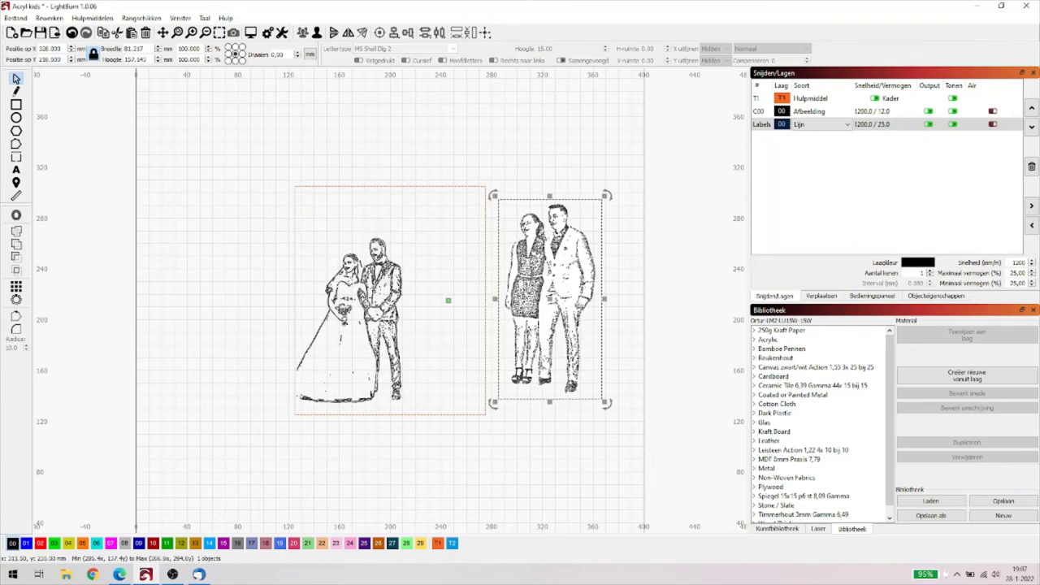
left_click_drag(536, 301, 465, 319)
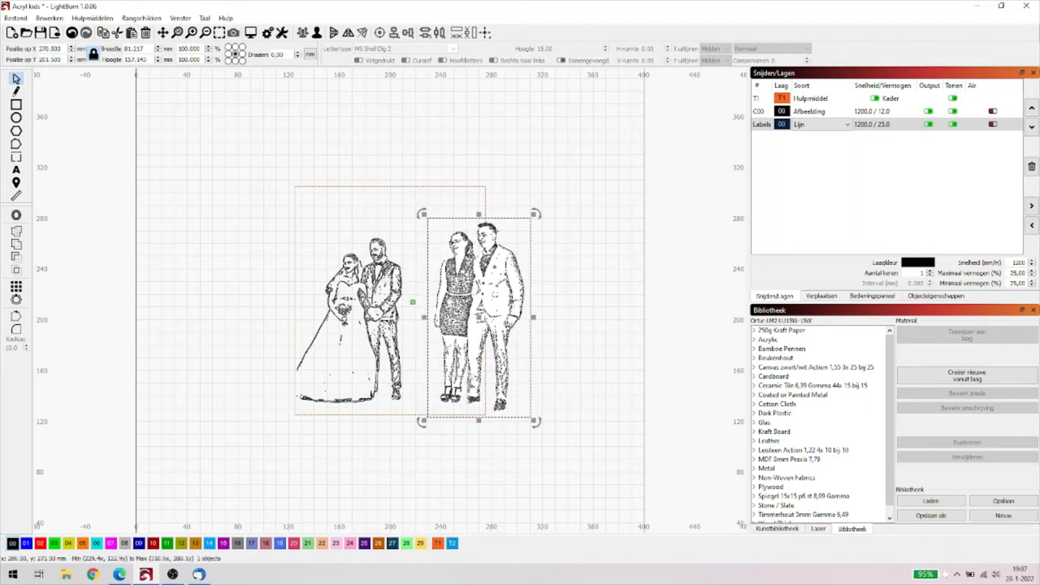
left_click_drag(535, 214, 522, 236)
left_click_drag(474, 326, 439, 290)
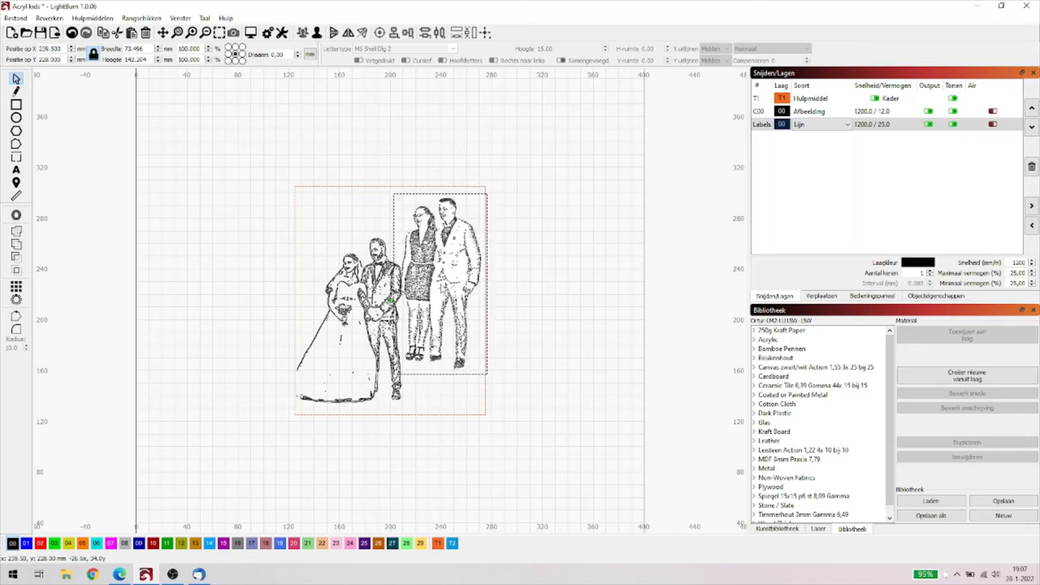
left_click_drag(436, 284, 437, 283)
- Scale the bridal couple to about 78 by 122 mm and the other couple to about 72 by 139 mm, nudging the latter up
left_click(375, 309)
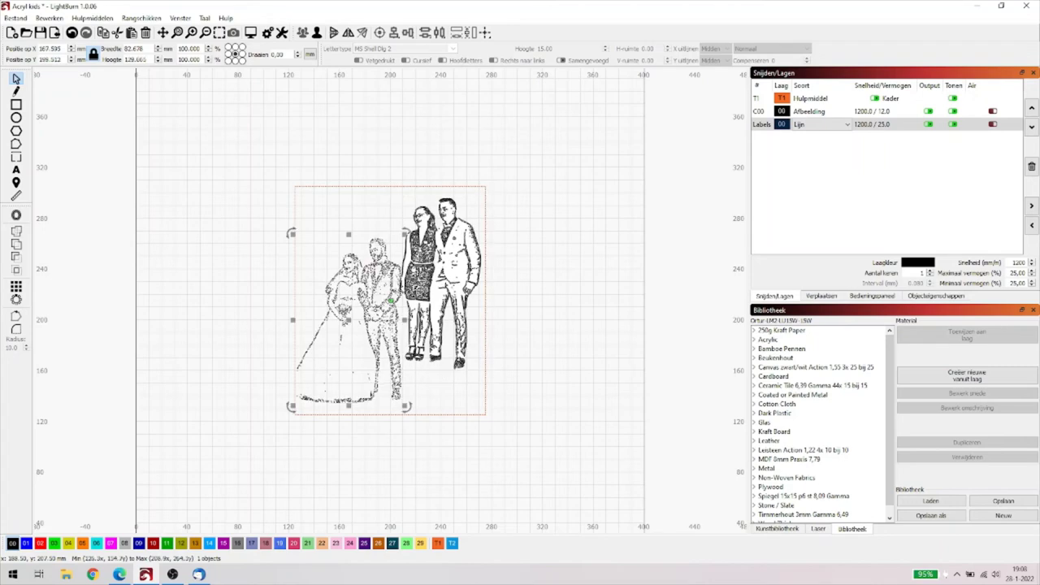
left_click_drag(405, 233, 394, 243)
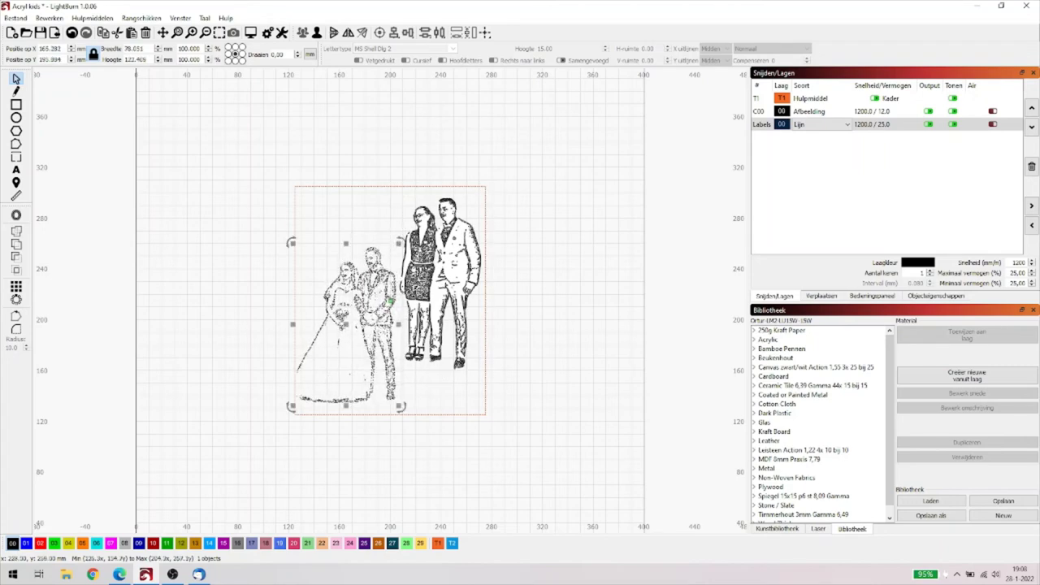
left_click(442, 244)
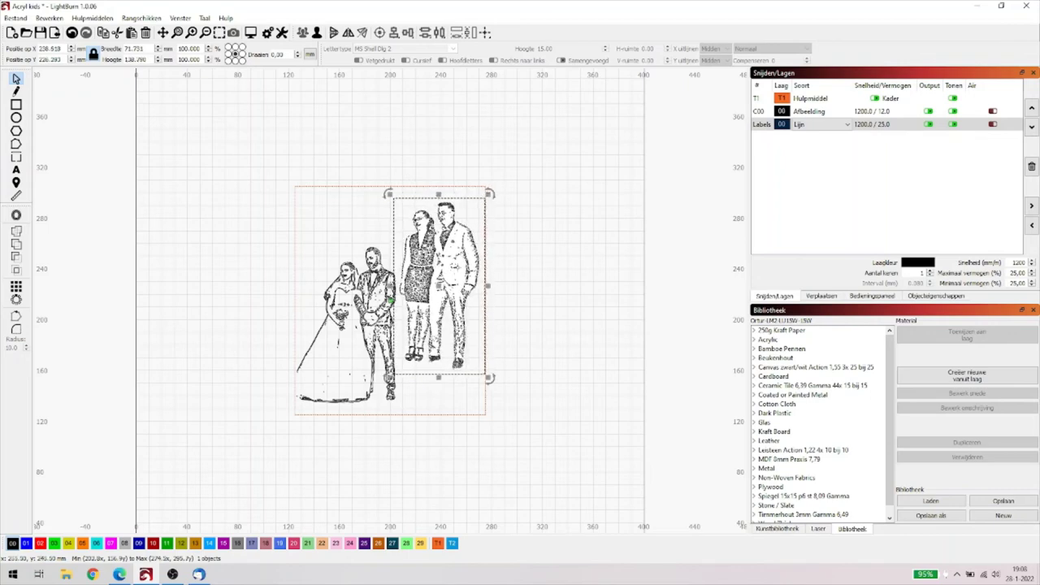
left_click_drag(438, 285, 436, 277)
left_click(523, 297)
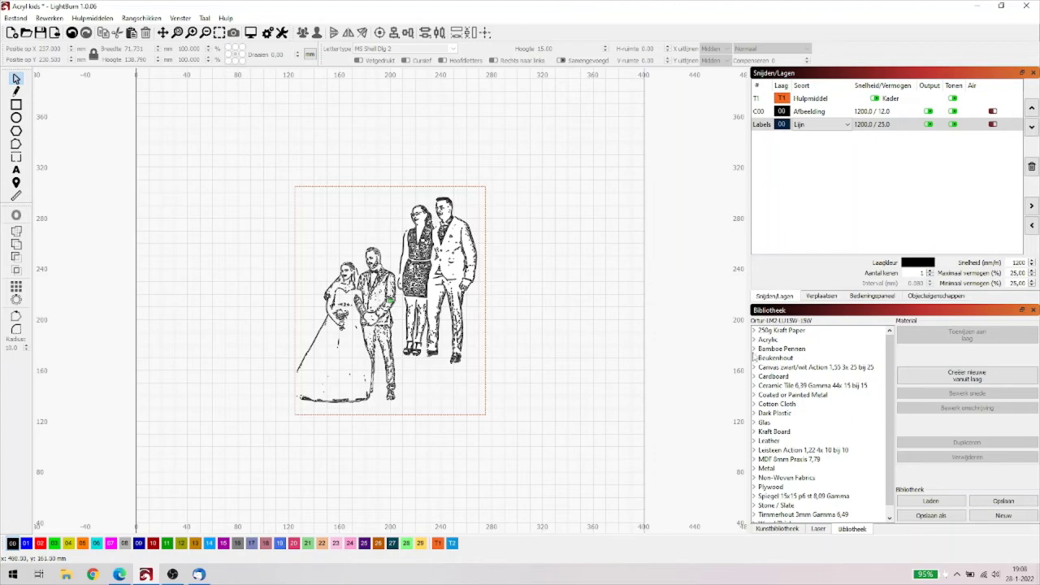
- Select the Engrave preset for 5.00mm Acrylic in the material library
left_click(754, 339)
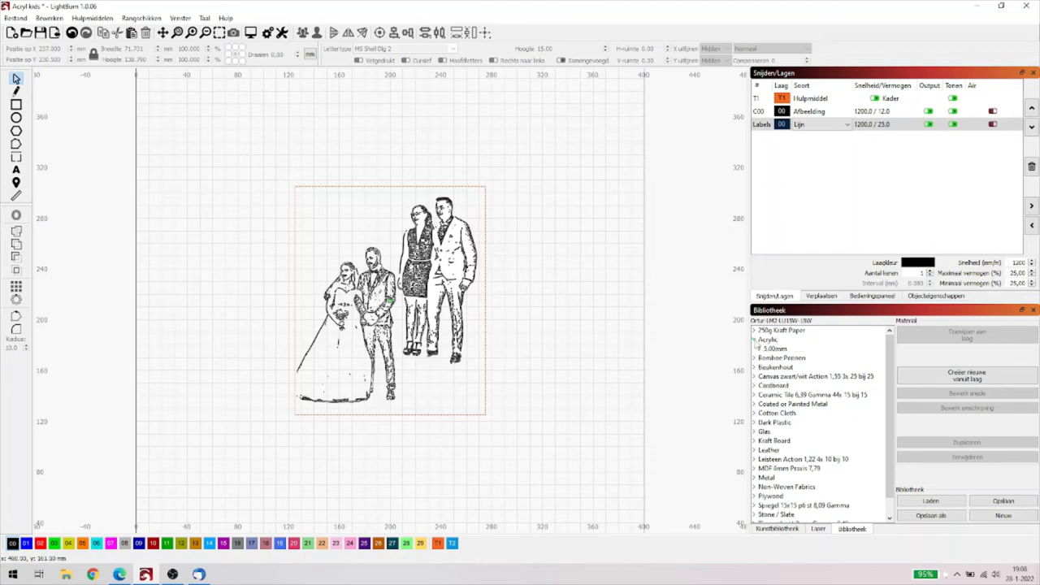
left_click(758, 348)
left_click(767, 358)
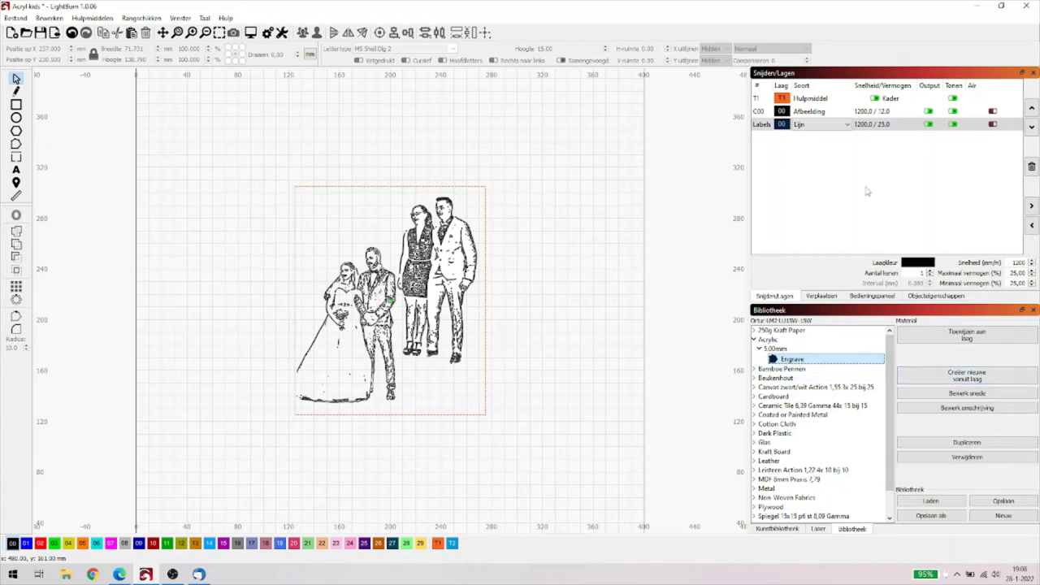
- Check which cut layer each of the two couples' outlines belongs to
left_click(806, 115)
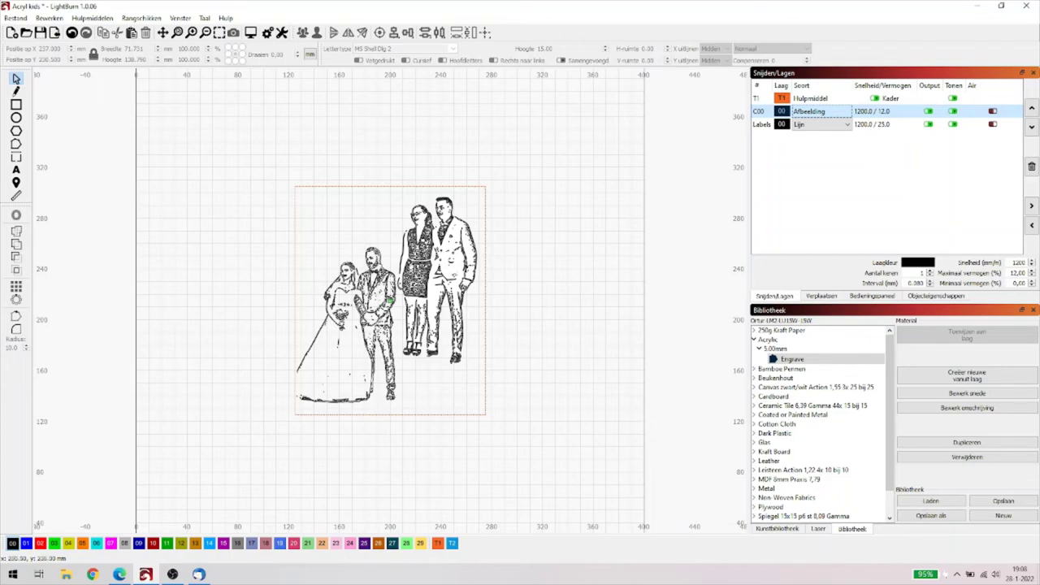
left_click(439, 268)
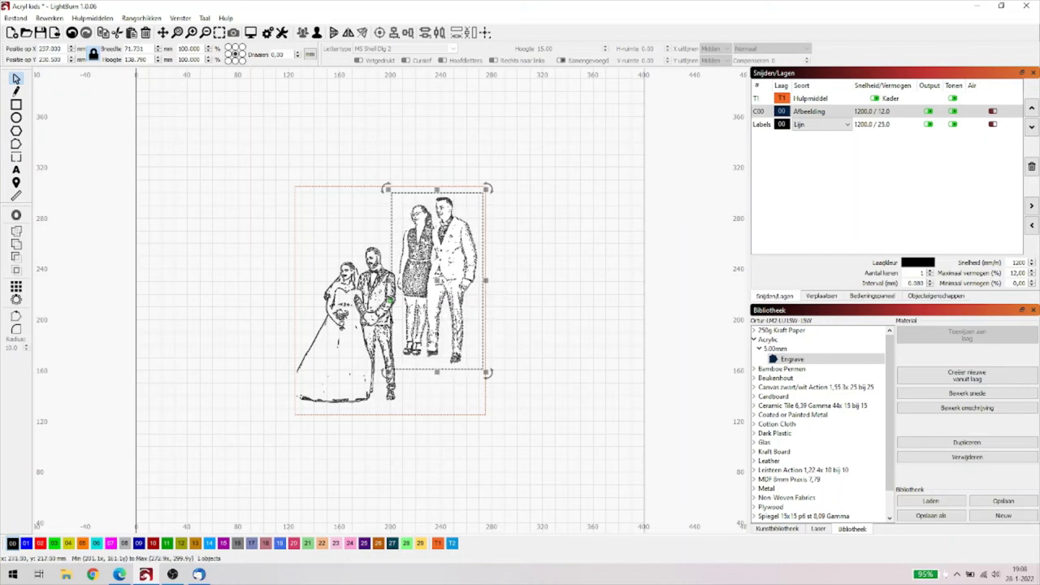
left_click(361, 328)
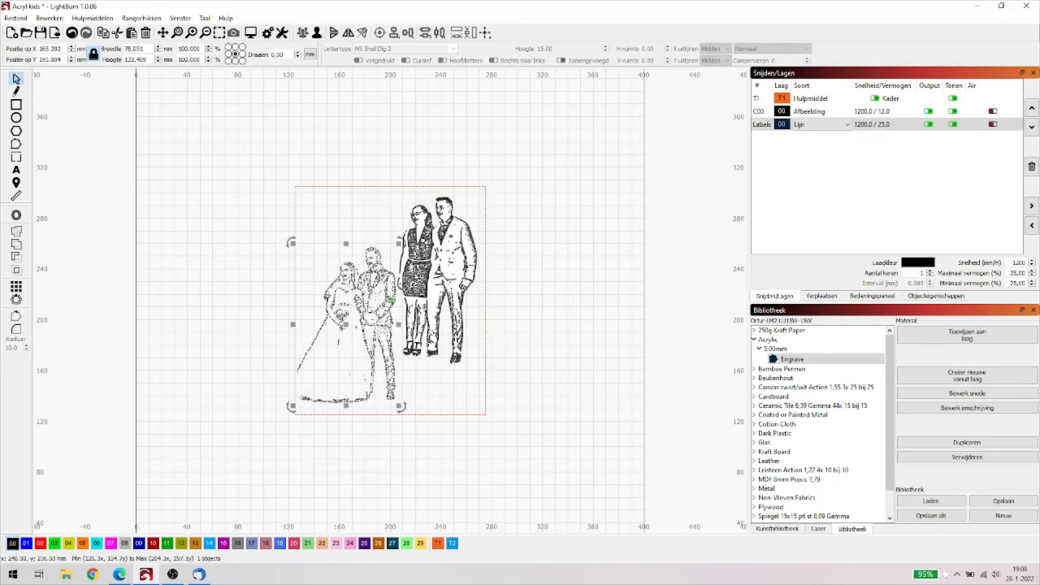
left_click(439, 273)
right_click(442, 277)
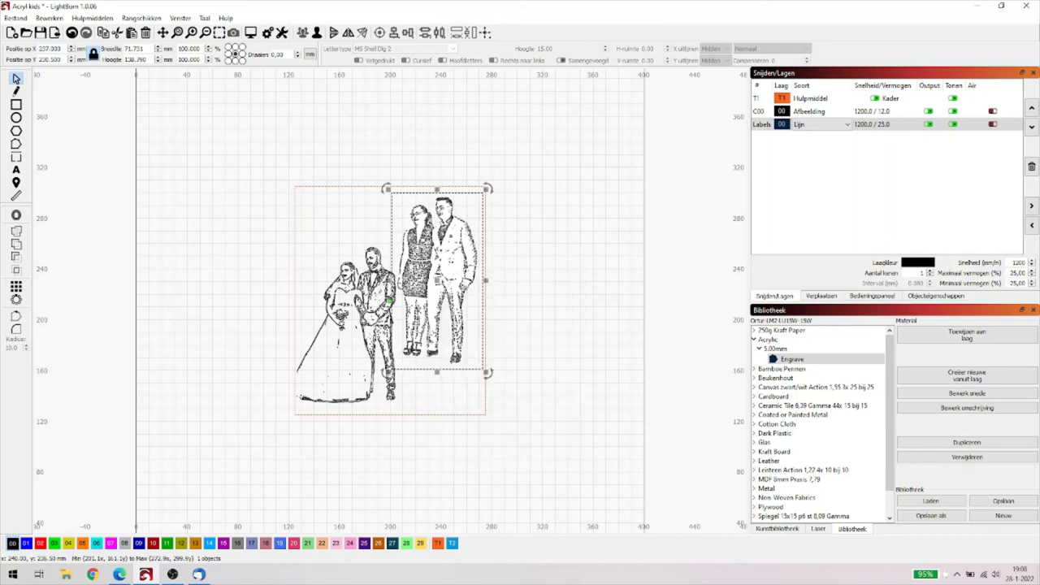
left_click(339, 290)
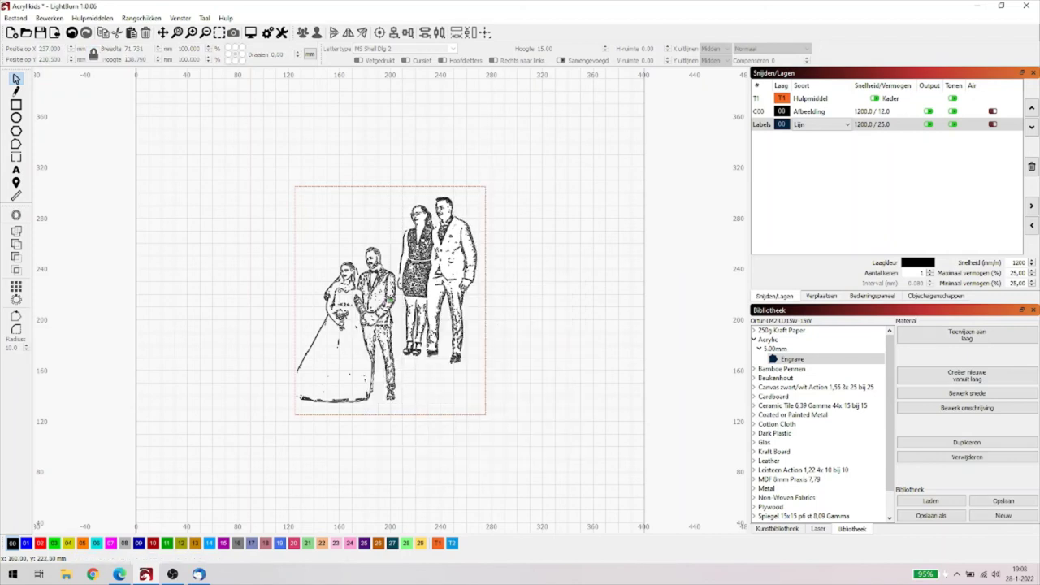
right_click(340, 291)
left_click(573, 284)
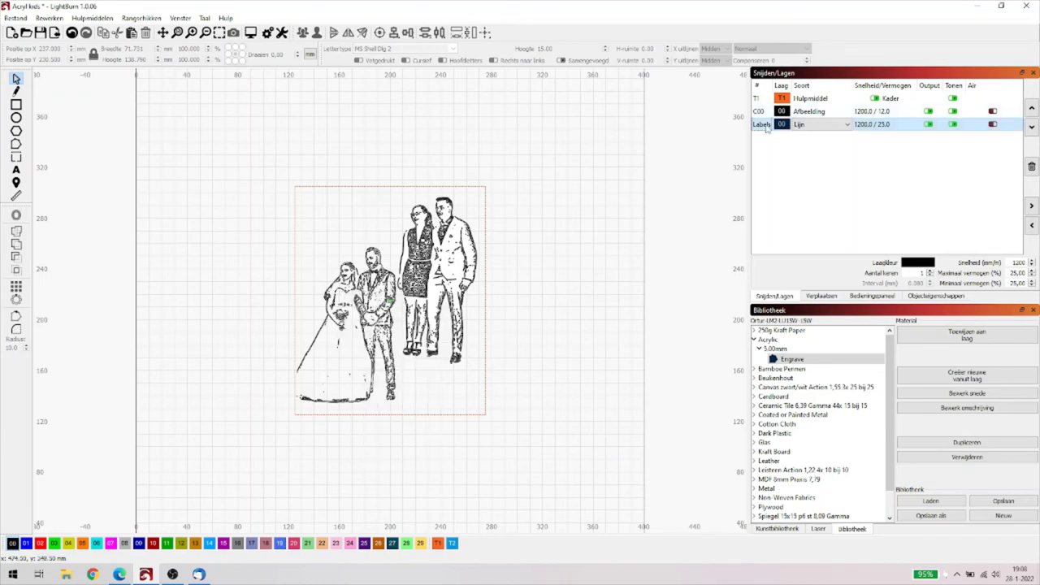
- Delete the C00 Afbeelding layer
left_click(809, 111)
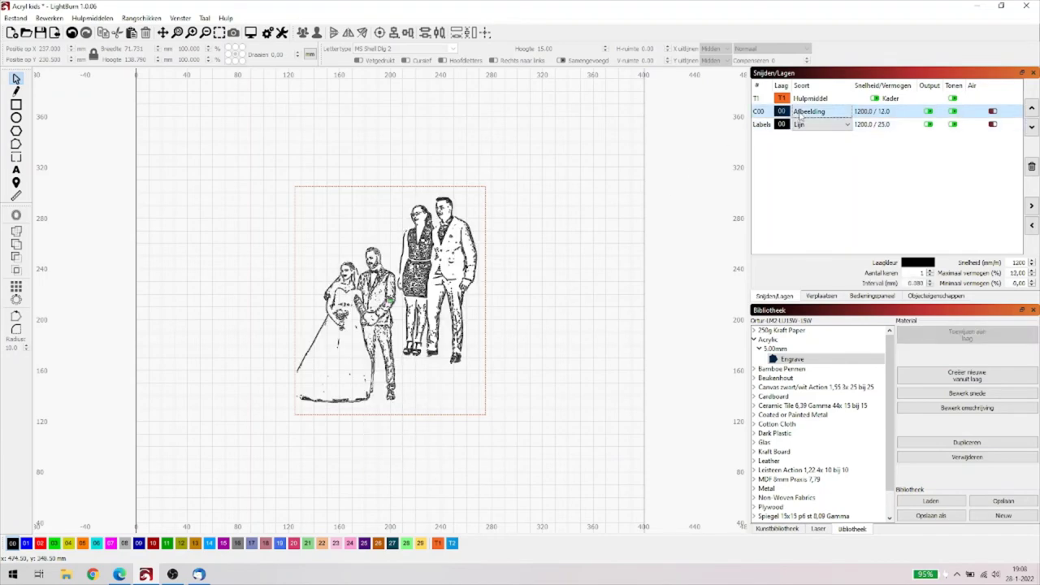
left_click(1031, 166)
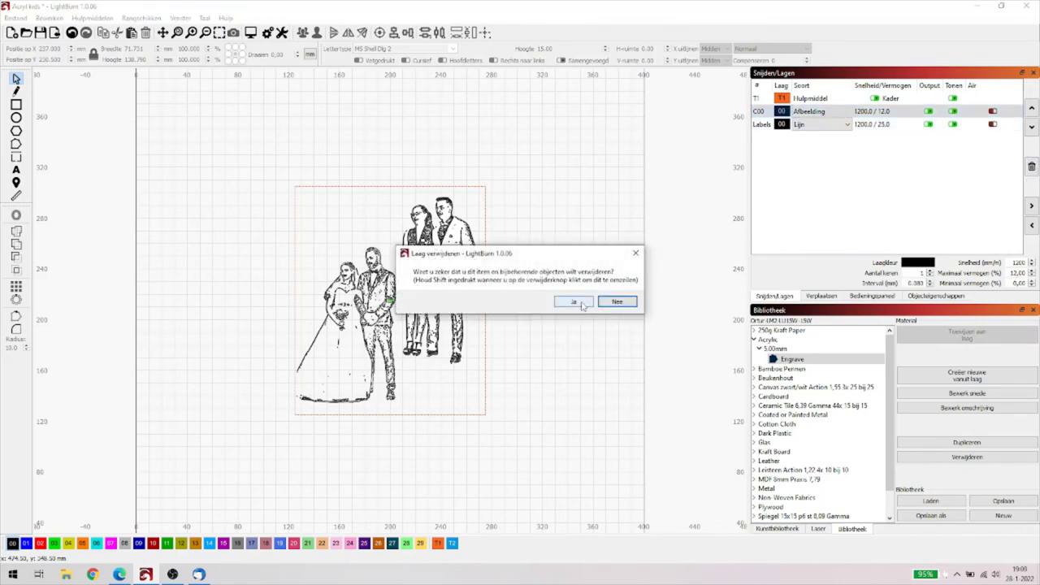
left_click(573, 302)
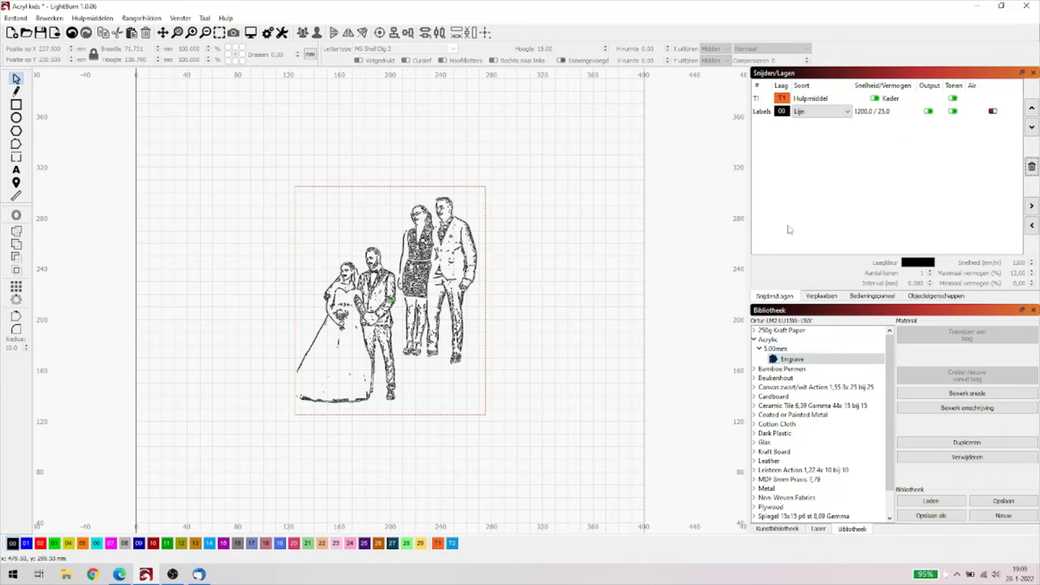
- Assign the selected acrylic Engrave preset to the Labels layer and set its engraving angle to 90 degrees
left_click(866, 113)
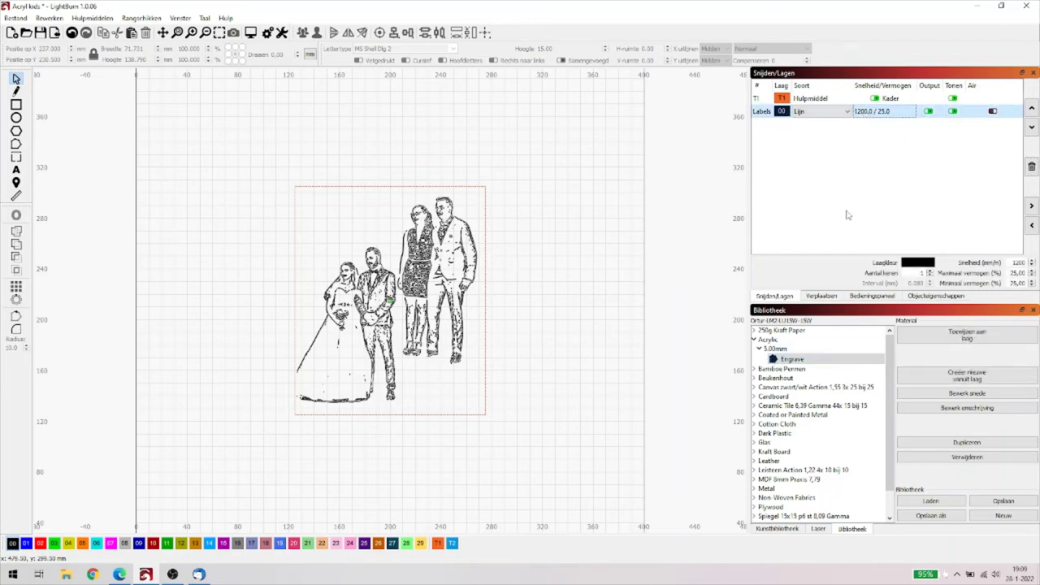
left_click(966, 338)
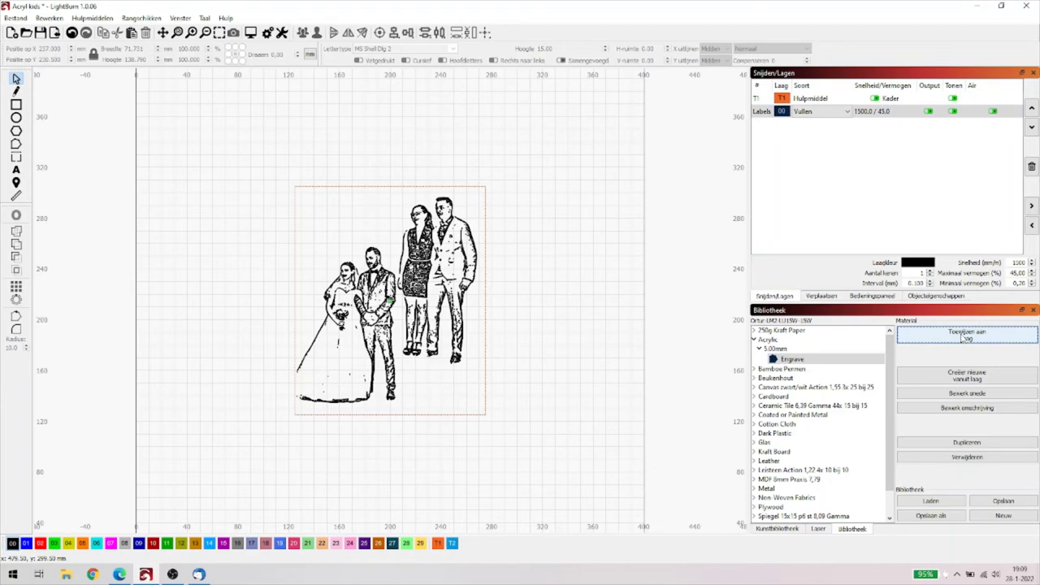
left_click(870, 114)
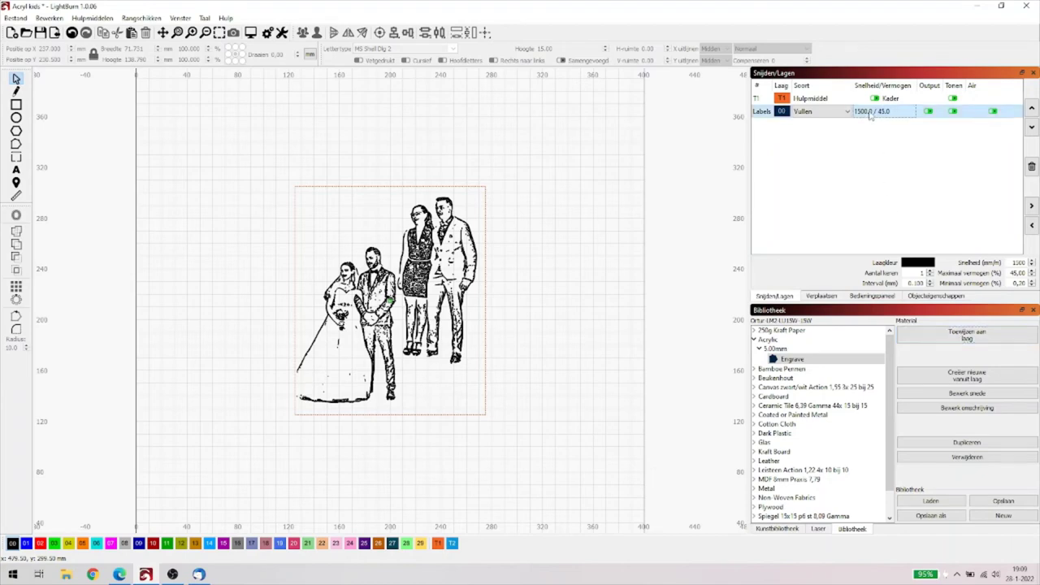
double_click(871, 113)
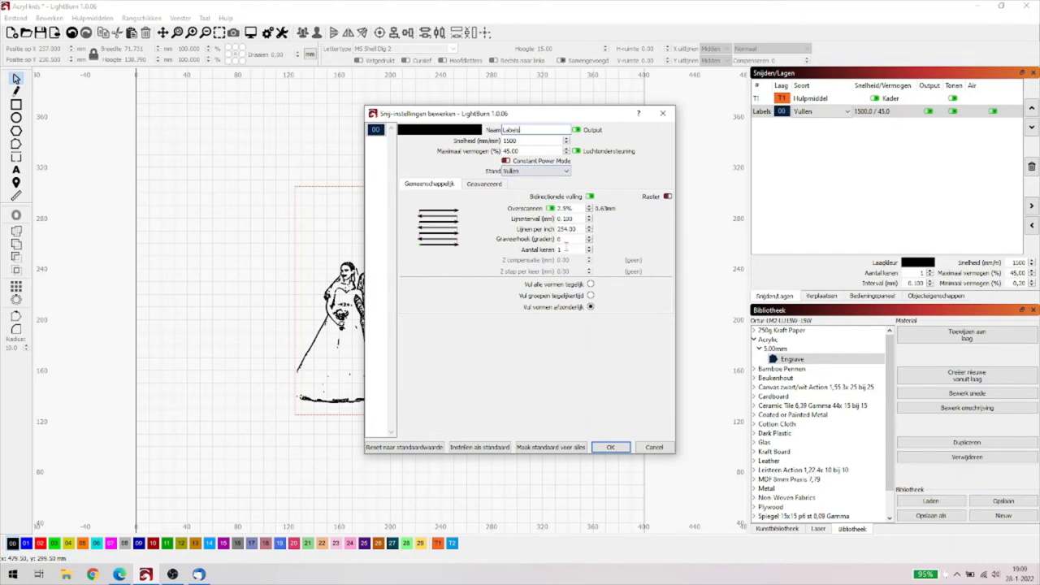
type("90")
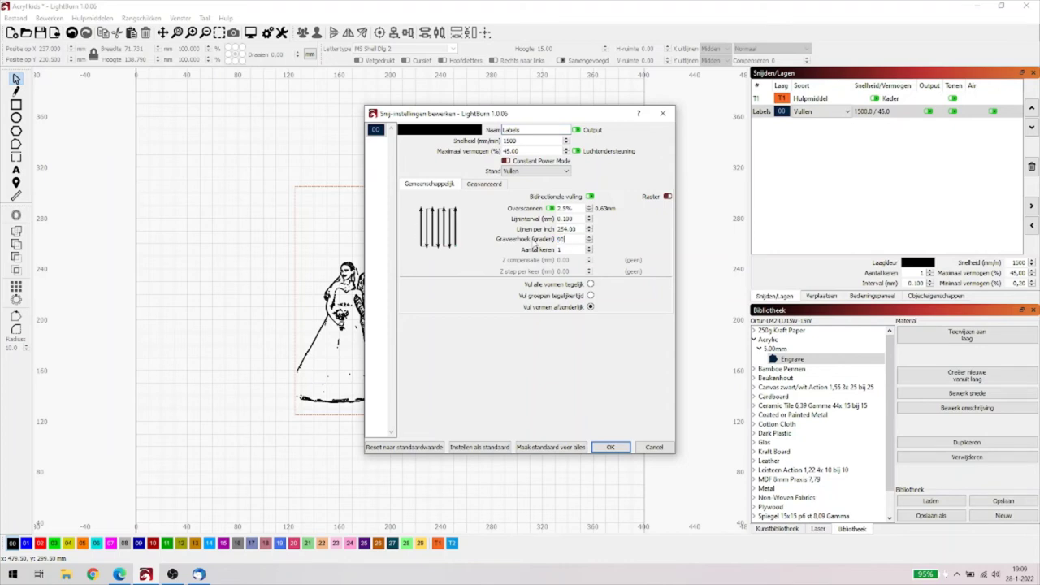
left_click(610, 447)
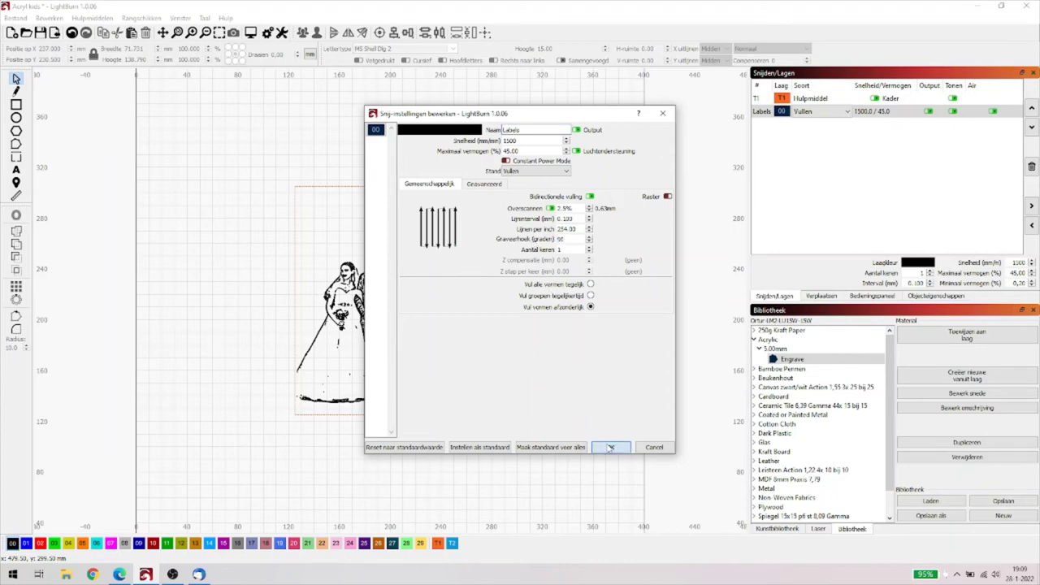
- Change the Labels layer's mode to Lijn and preview the engraving job
left_click(833, 116)
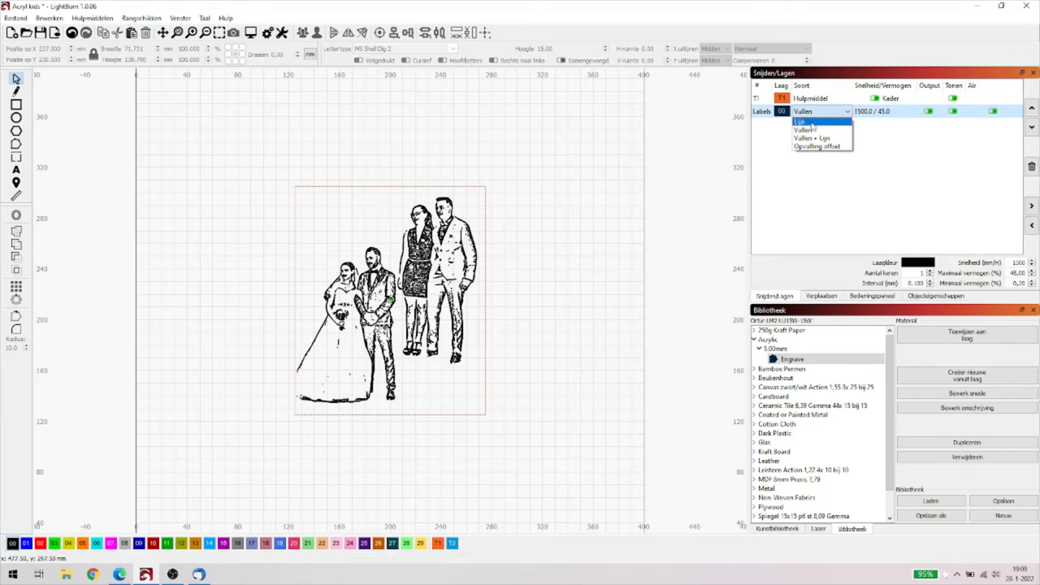
left_click(810, 123)
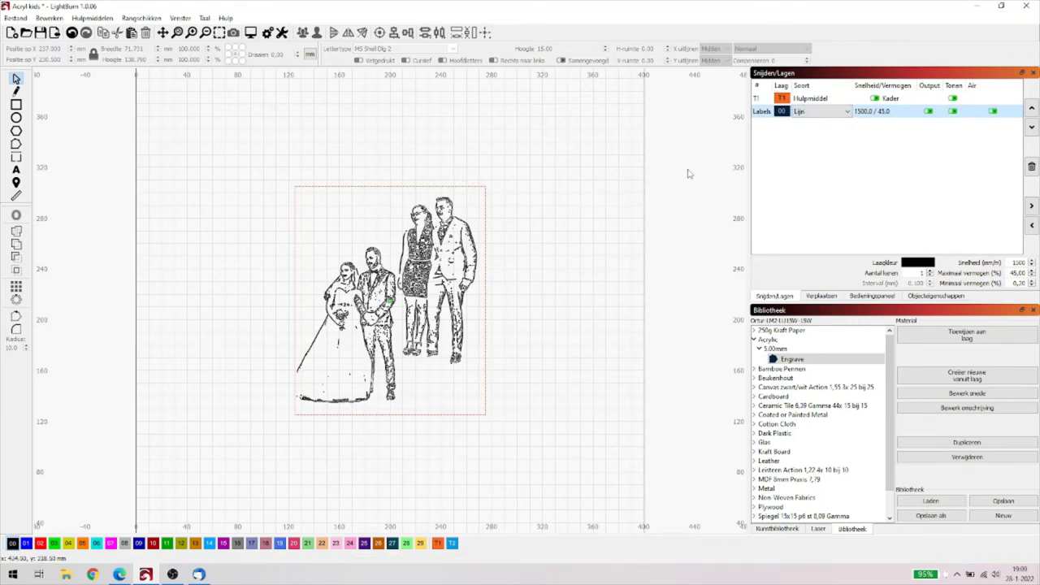
left_click(251, 33)
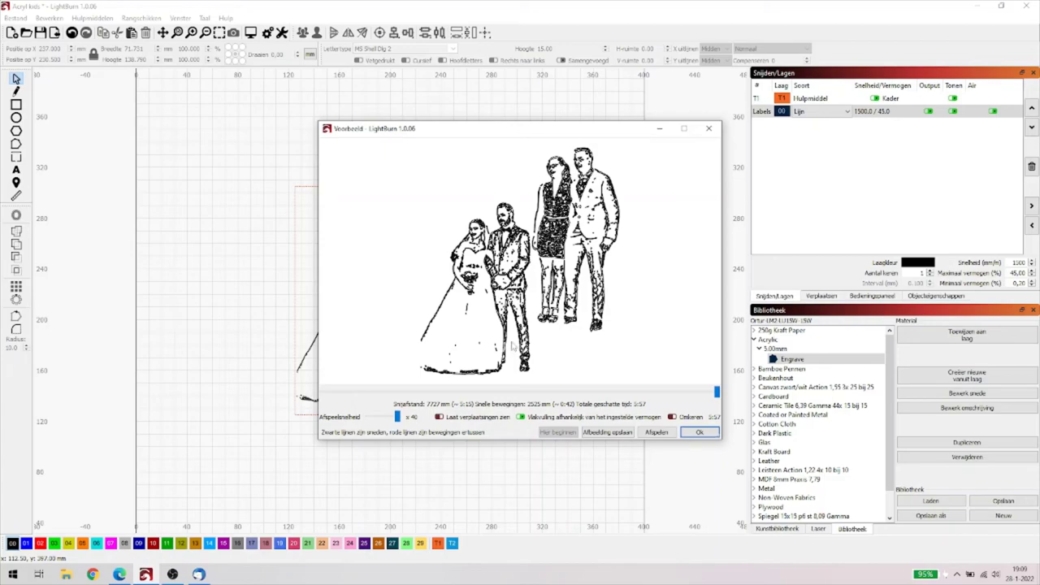
left_click(700, 432)
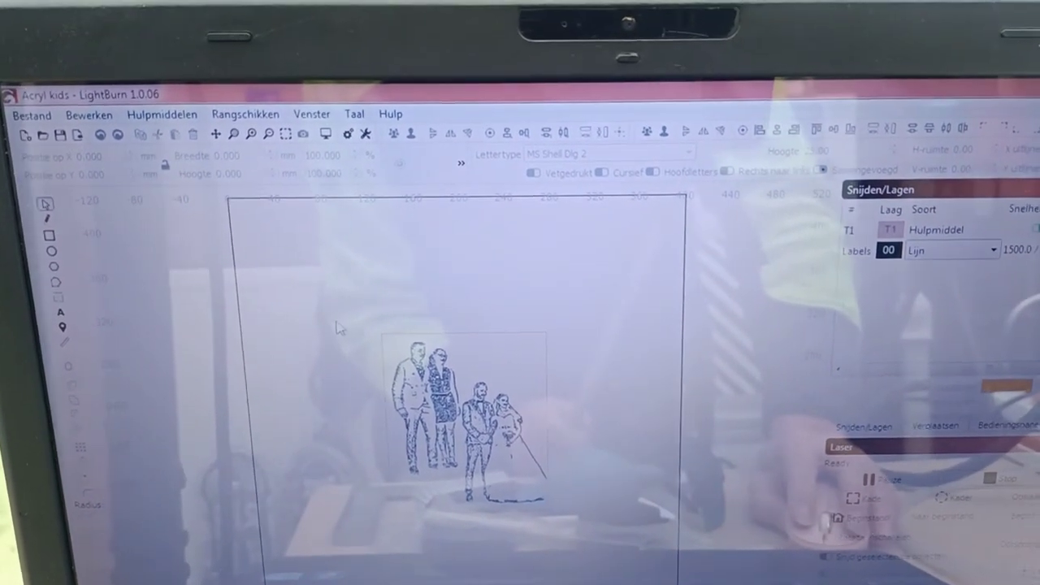
- Select the 150 by 180 mm frame around the mirrored outlines
left_click(463, 419)
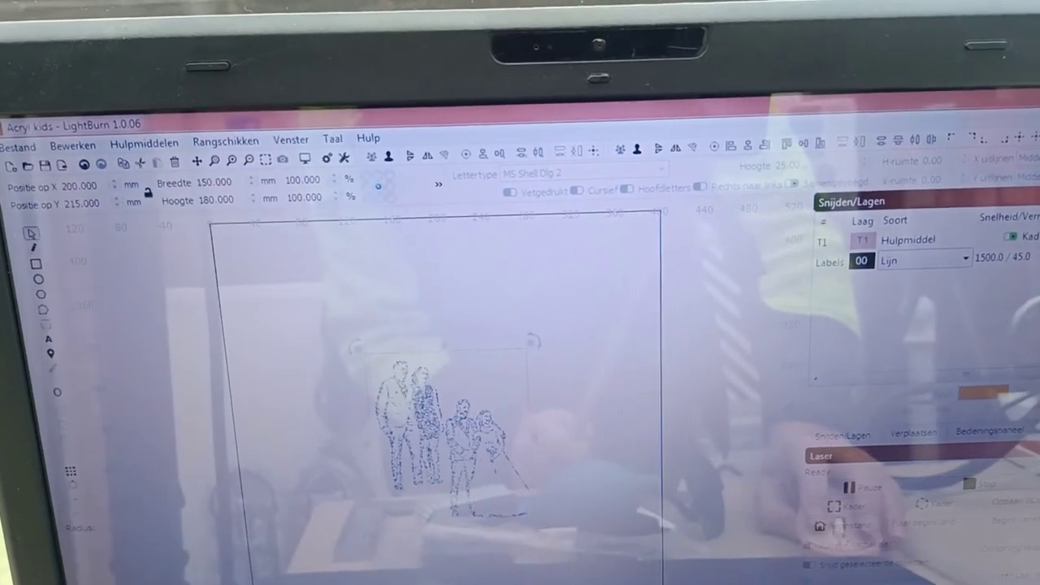